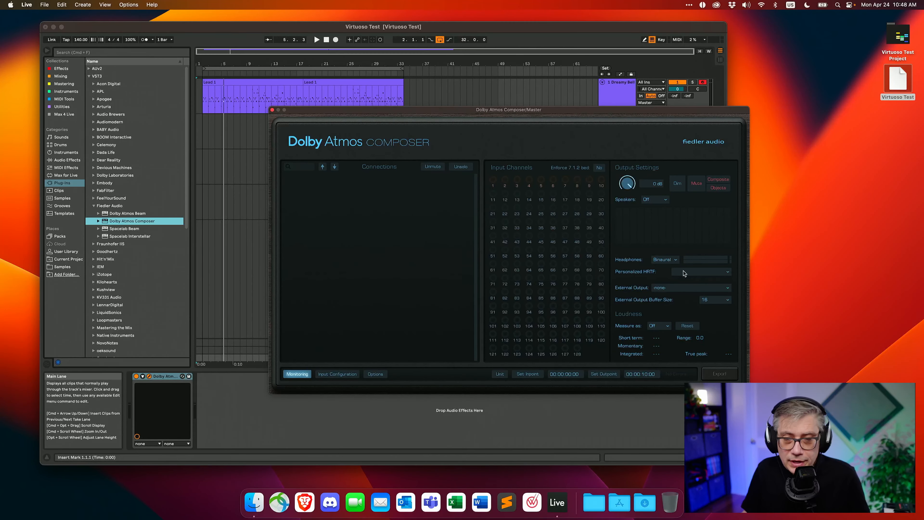
Close the Composer window, insert the Dolby Atmos Beam plug-in on the Dreamy Bell track, and close its window.
click(272, 110)
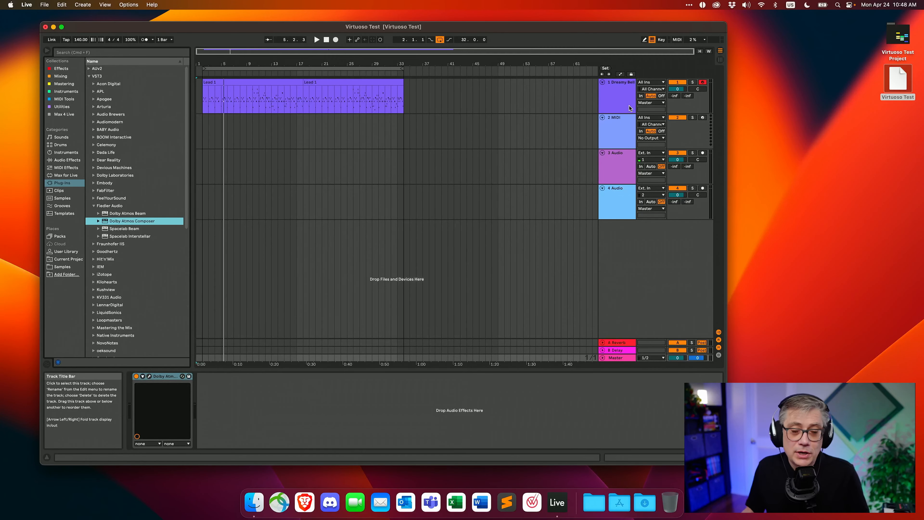
click(620, 105)
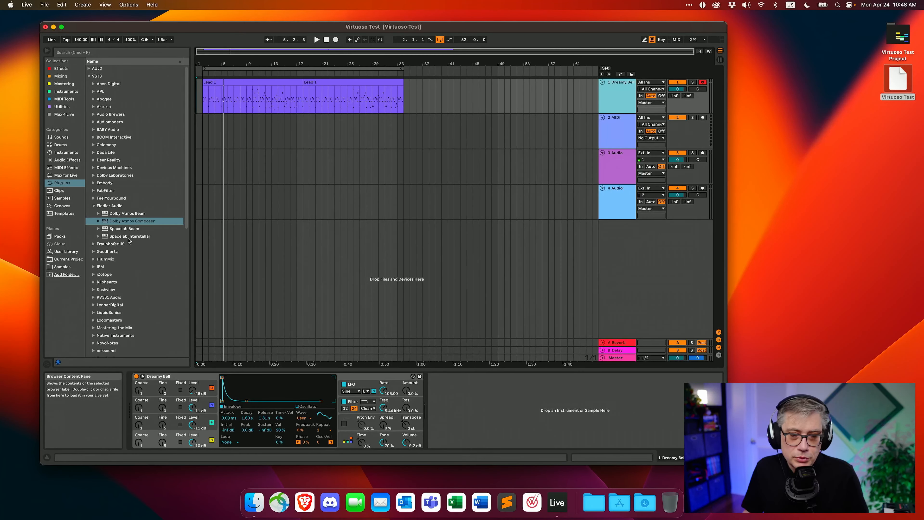
click(125, 214)
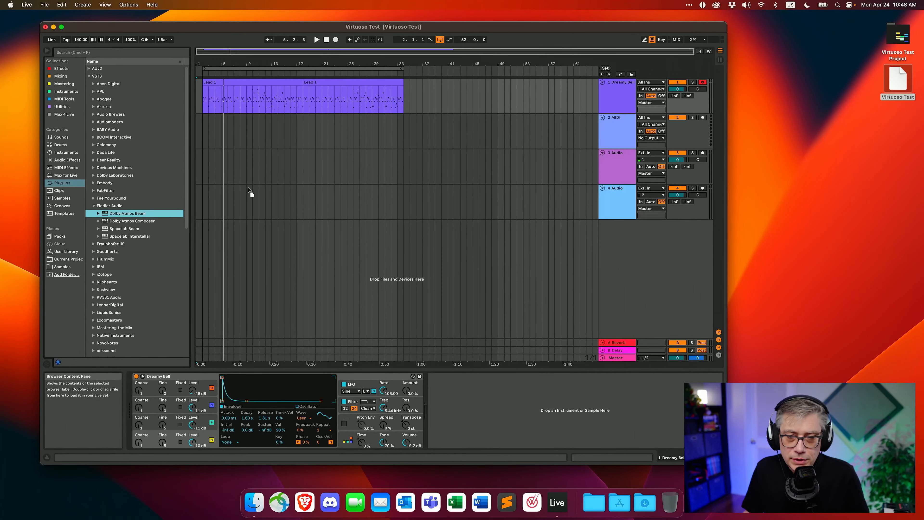
drag(249, 190, 325, 96)
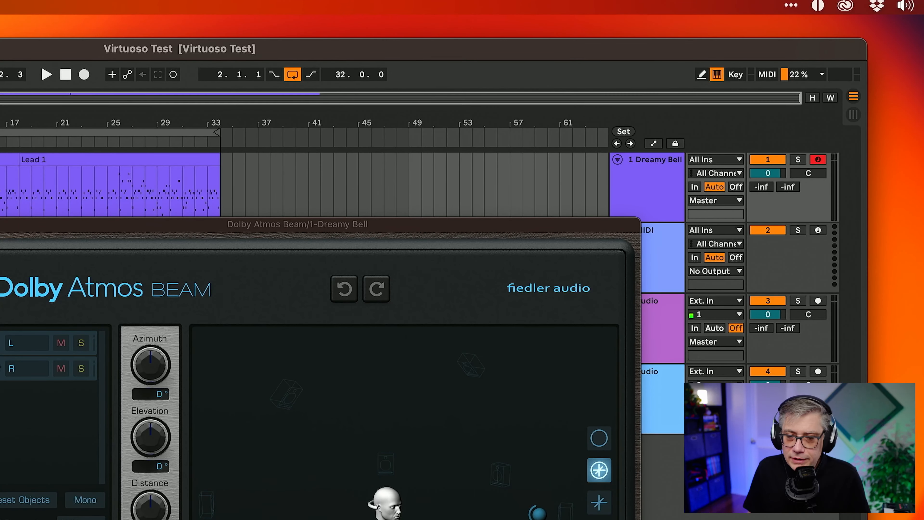
click(0, 224)
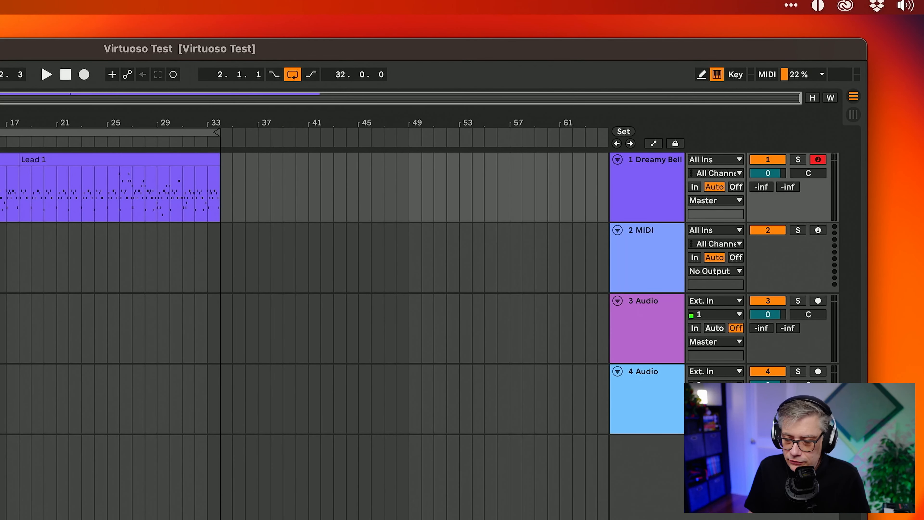
Open the Dolby Atmos Composer on the Master track and move its window clear of the track controls.
click(648, 402)
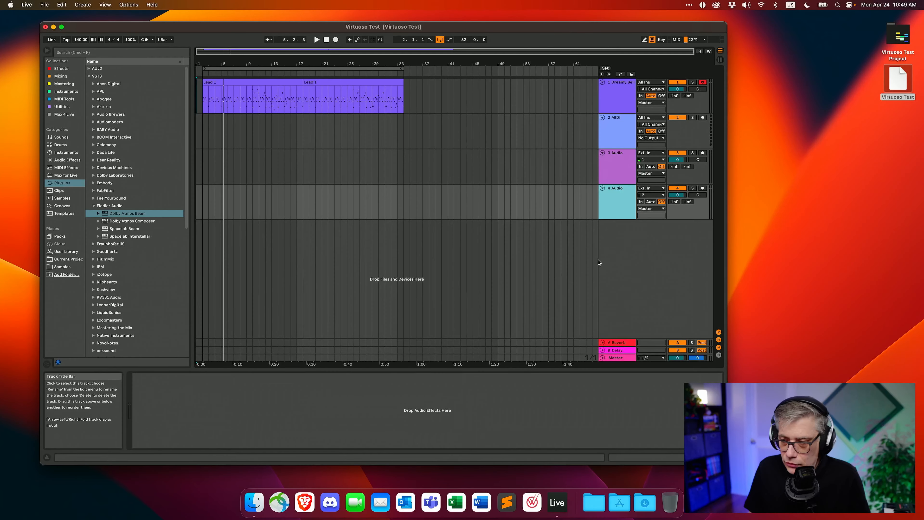
click(621, 360)
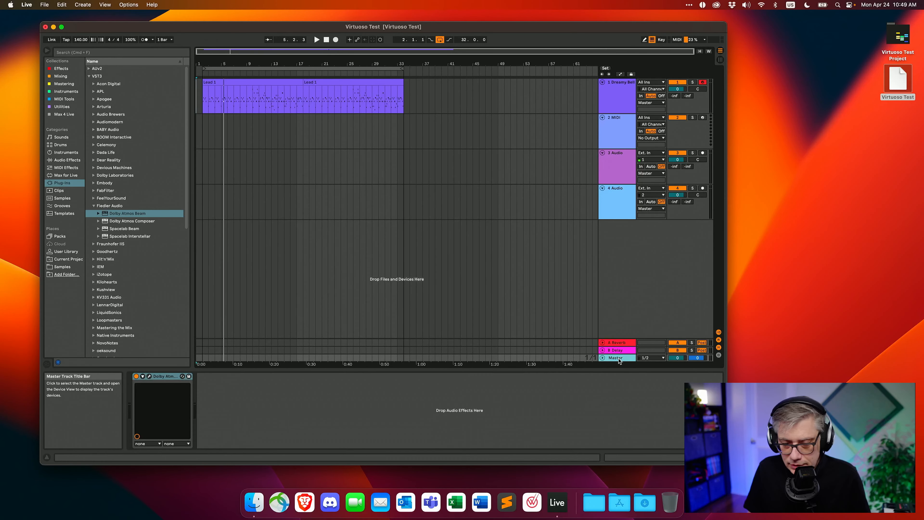
click(149, 379)
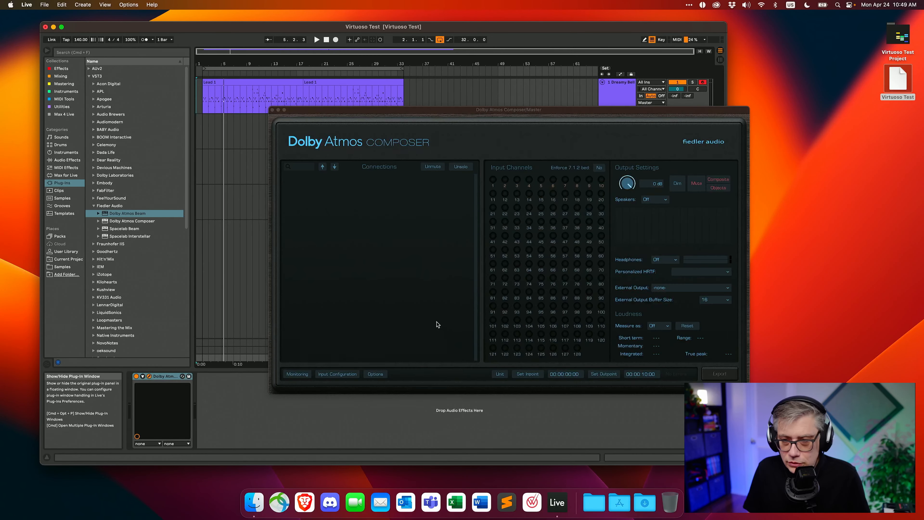
drag(564, 117, 414, 127)
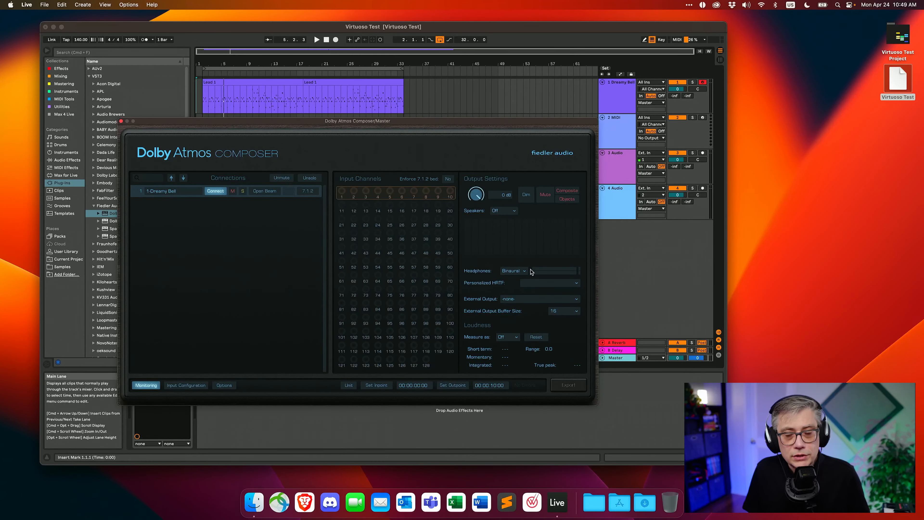
Try headphones Off with 7.1.4 speakers in the Composer's output settings, and restore Binaural headphones with speakers Off.
click(520, 272)
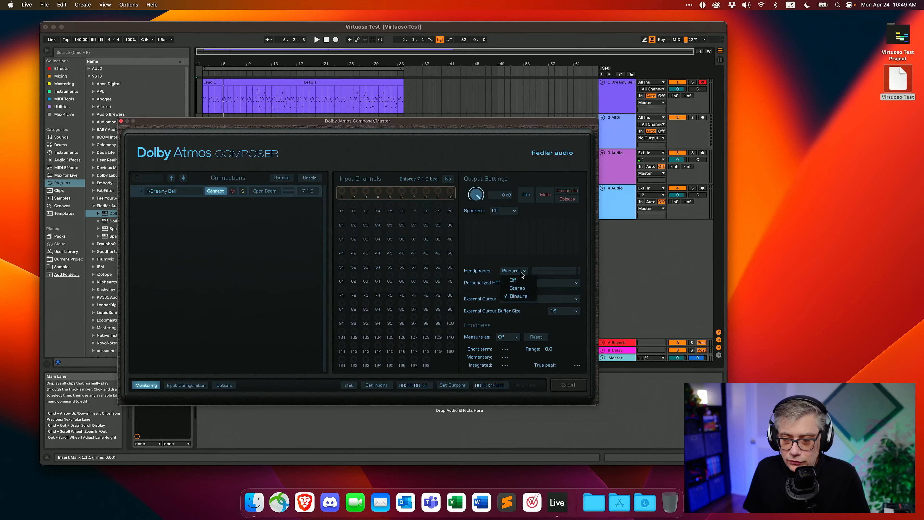
click(517, 280)
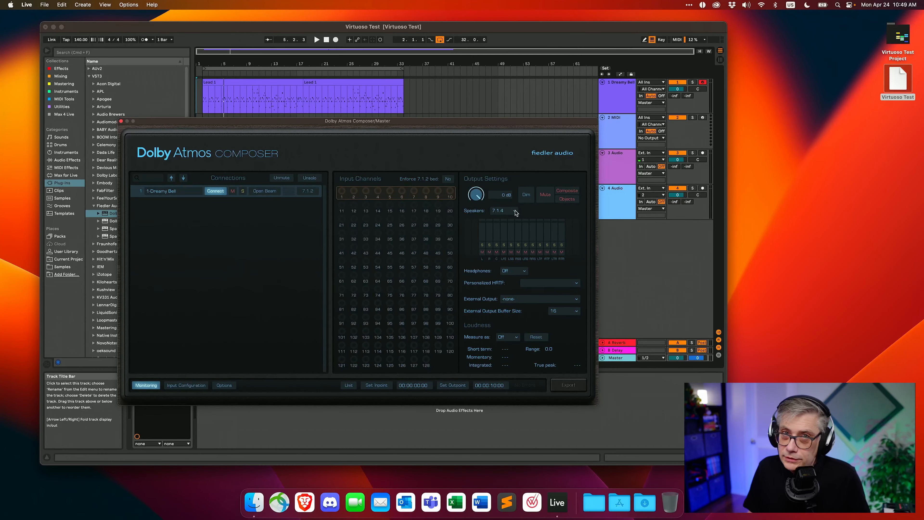
click(521, 272)
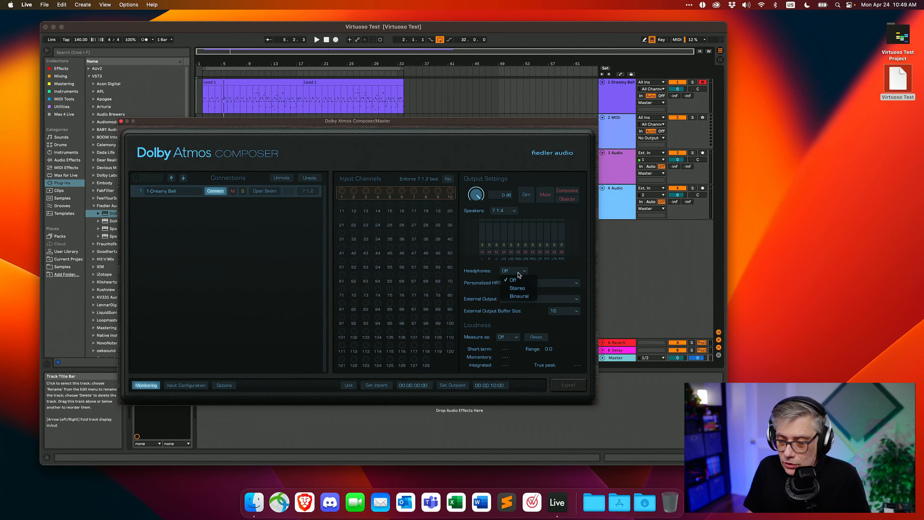
click(519, 296)
drag(422, 125, 589, 154)
click(666, 240)
click(668, 249)
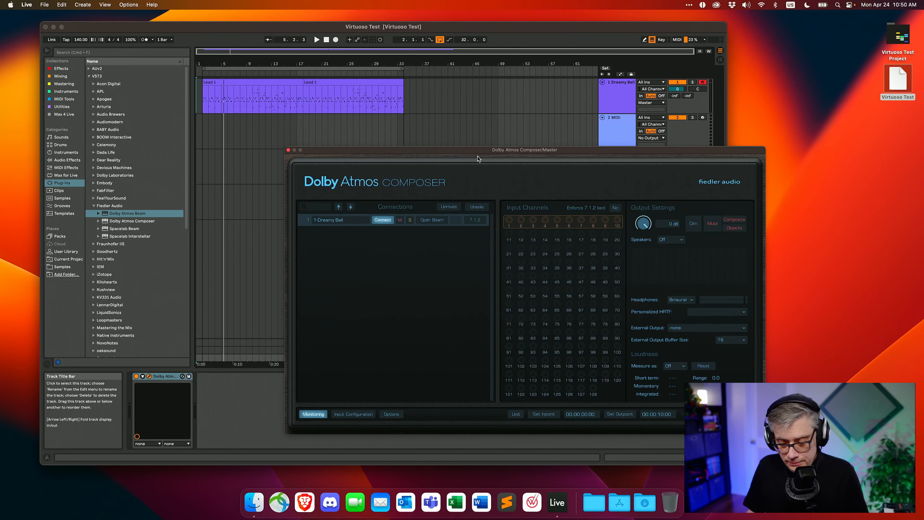
Play the clip briefly to check the Composer's input channels, and set the Dreamy Bell connection format to 9.1.6.
key(space)
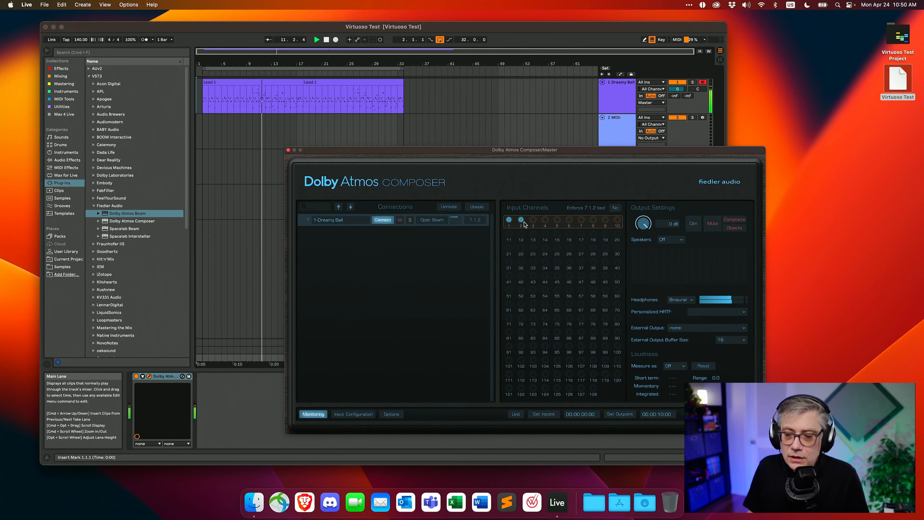
key(space)
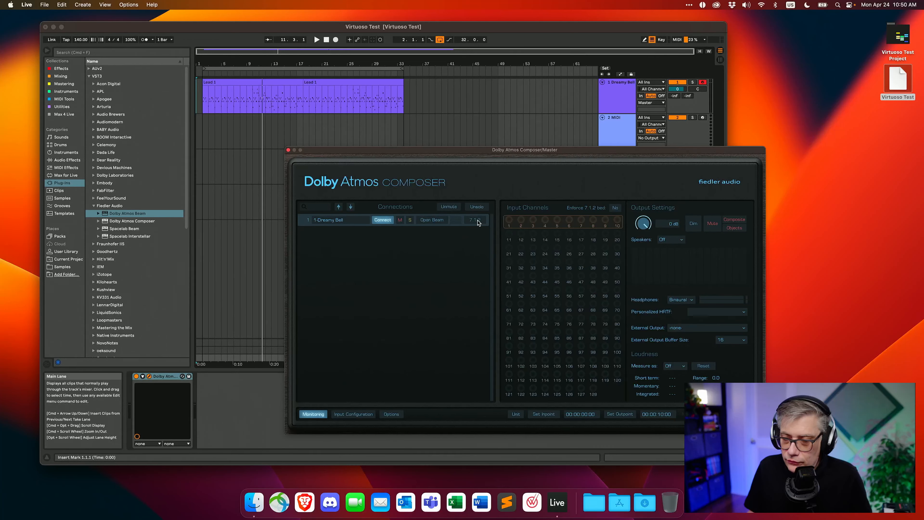
click(477, 220)
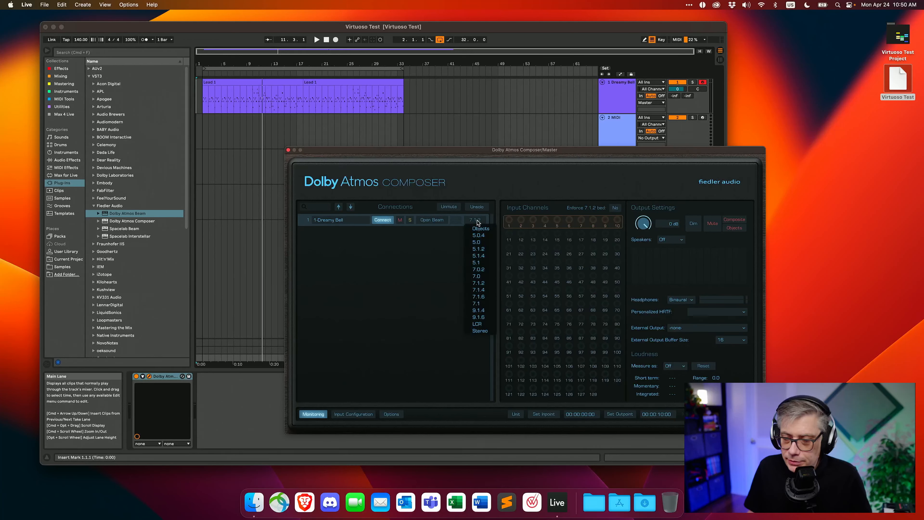
click(478, 318)
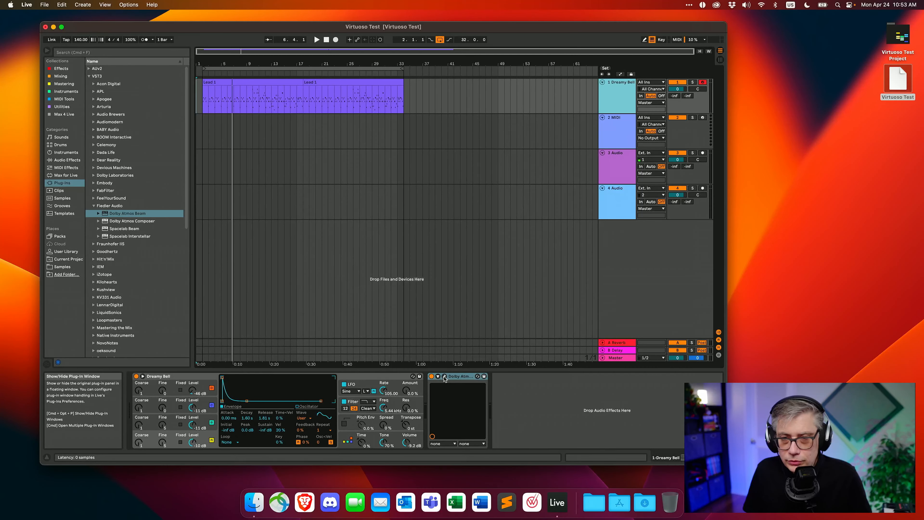
In Dreamy Bell's Beam panner, pan object L to about 59° and R to about -64° azimuth, both at about 30° elevation.
click(444, 378)
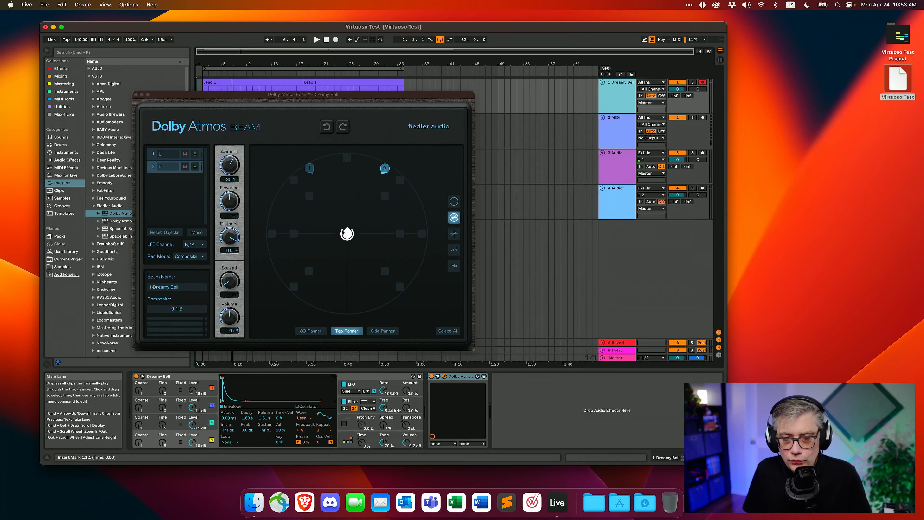
click(312, 175)
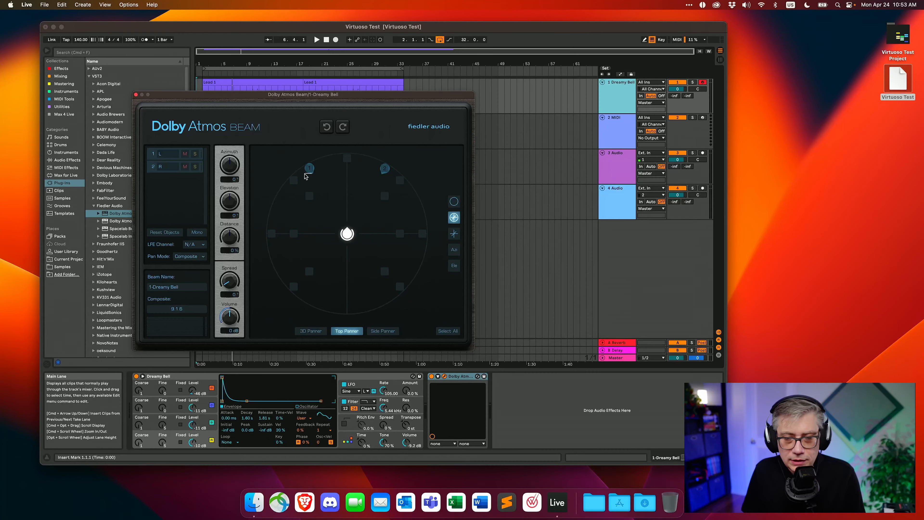
drag(310, 171, 283, 197)
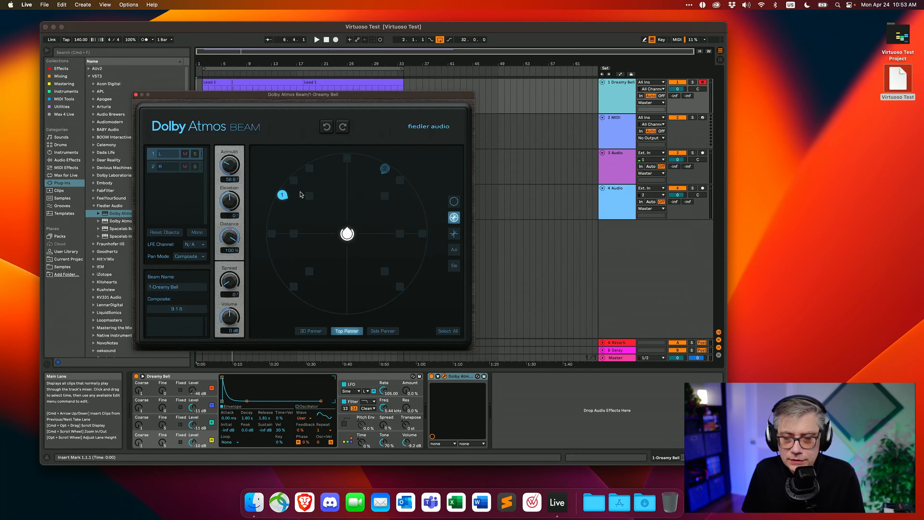
drag(388, 170, 418, 202)
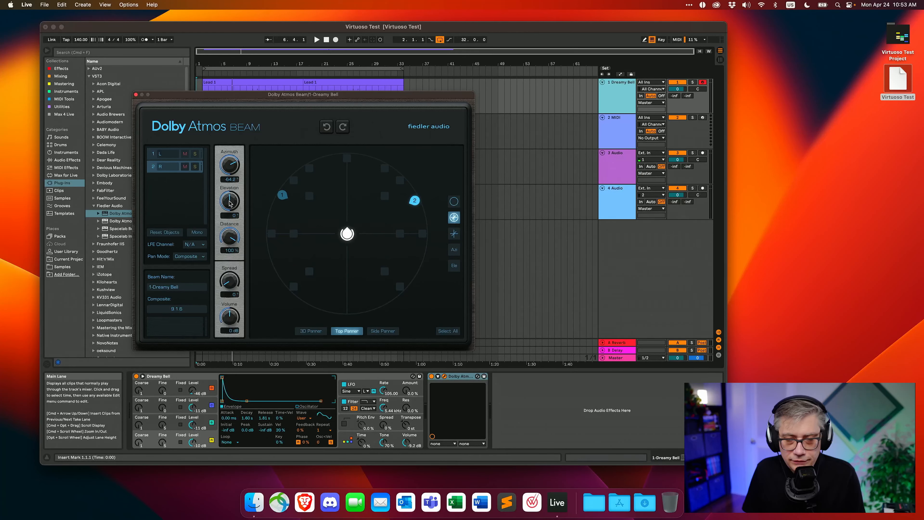
drag(231, 203, 230, 193)
click(280, 199)
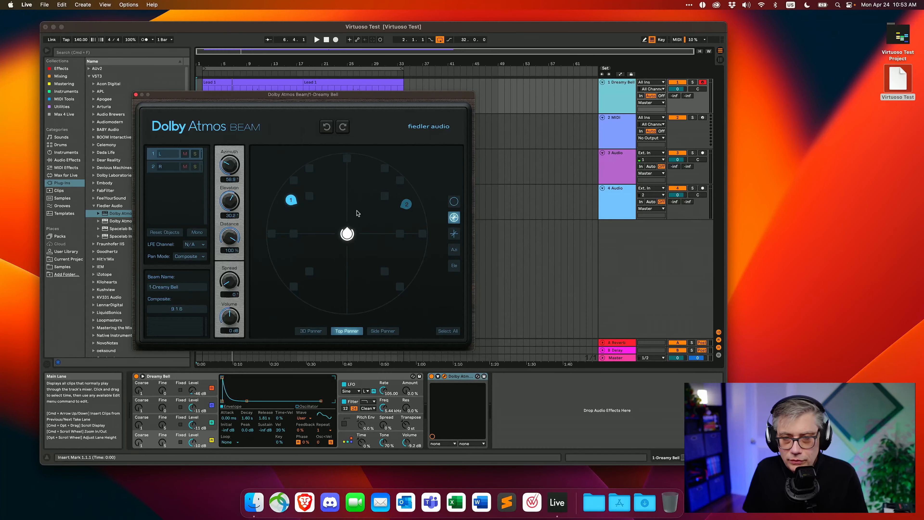
Play the arrangement from near its start and open the Master track's Composer to examine the active input channels.
click(212, 74)
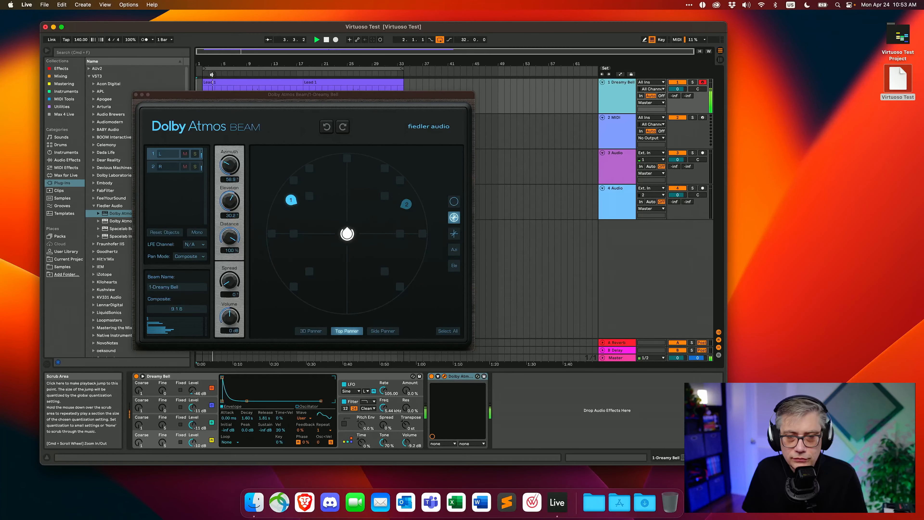
click(617, 183)
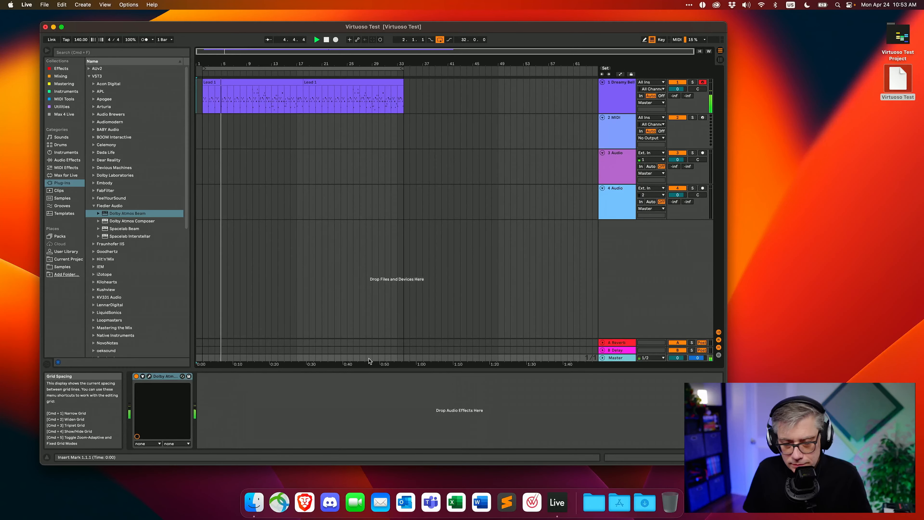
click(149, 376)
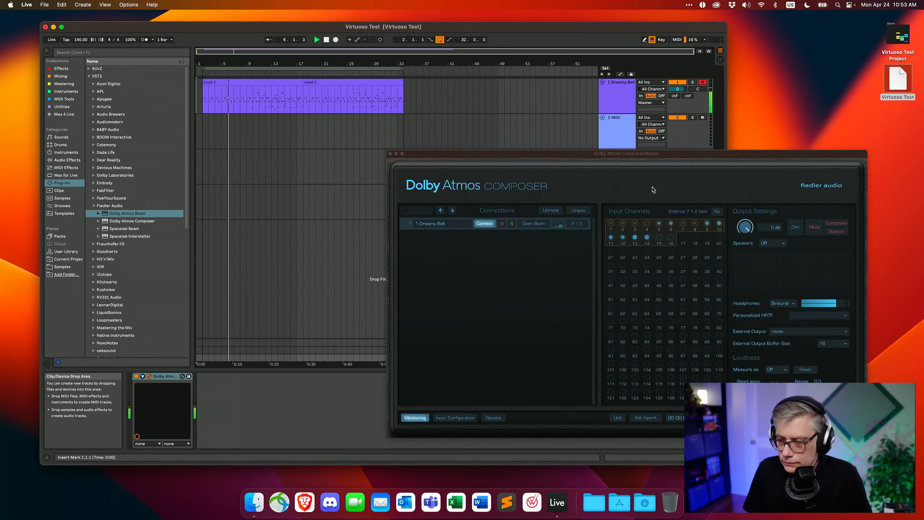
drag(652, 154, 548, 120)
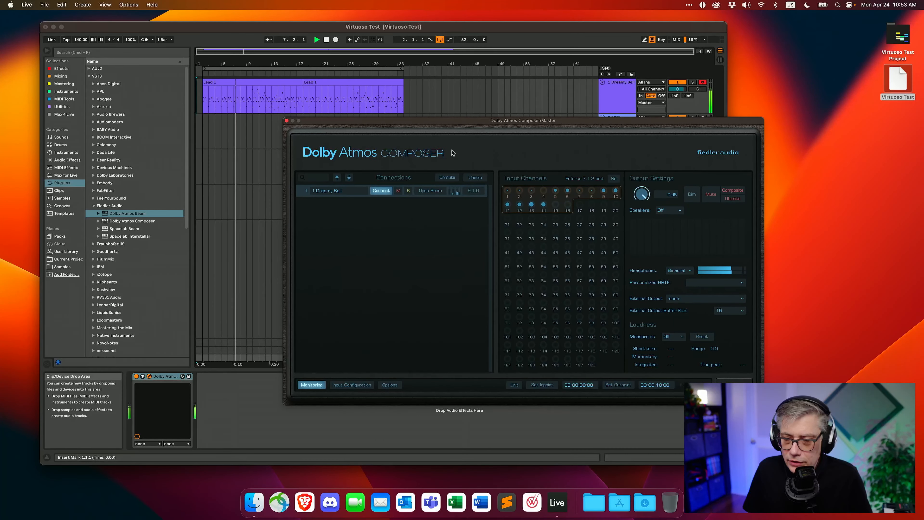
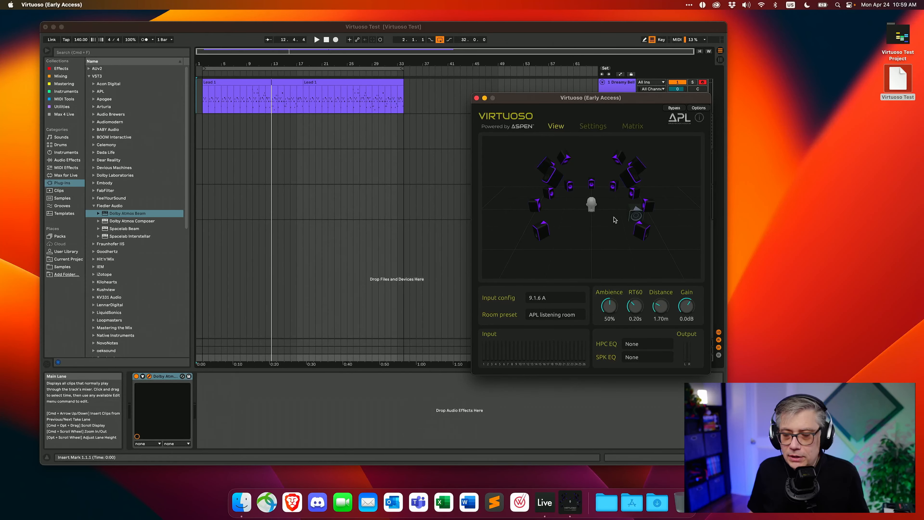
In Virtuoso, set the input configuration to the Dolby Atmos 9.1.6 B layout.
click(558, 304)
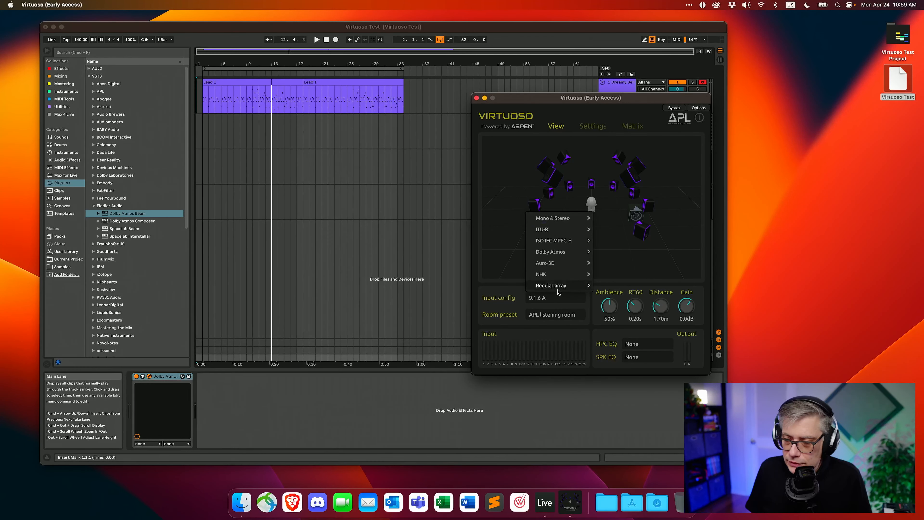
mouse_move(560, 256)
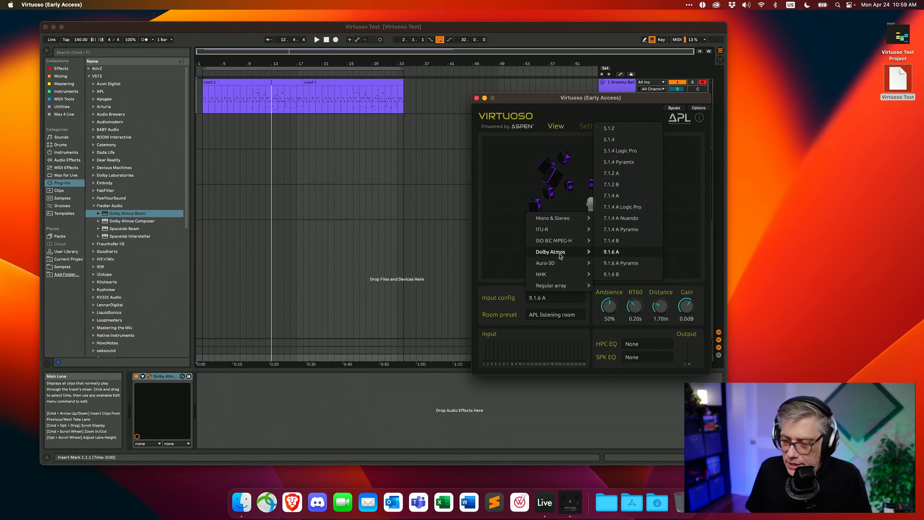
click(614, 274)
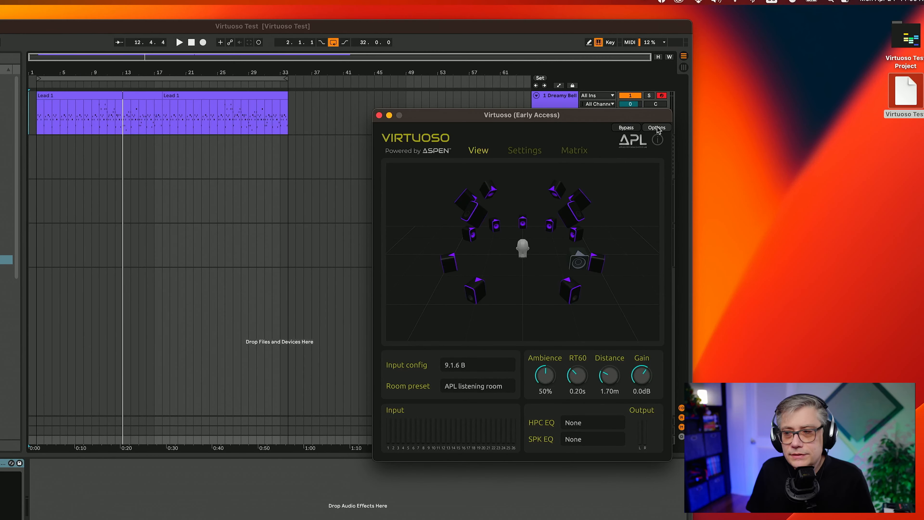
Open Virtuoso's audio settings and choose Loopback Audio as the input device.
click(656, 128)
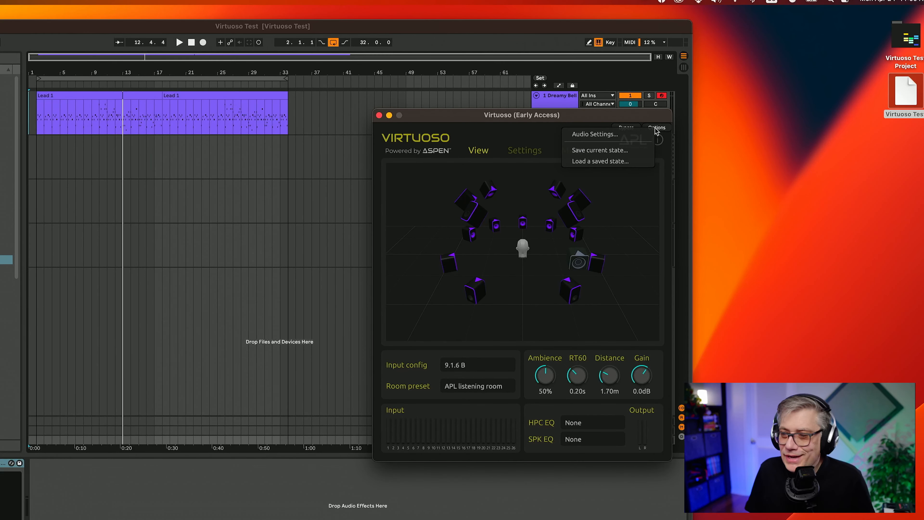
click(602, 136)
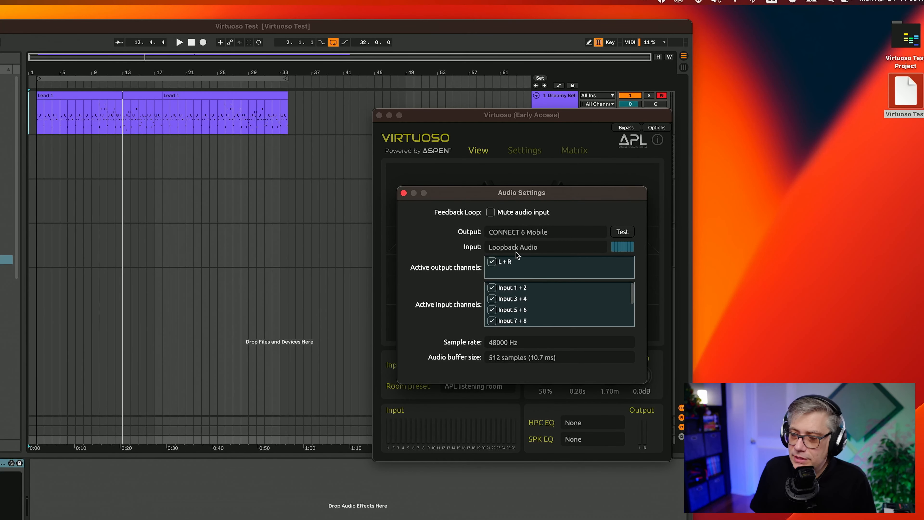
click(540, 251)
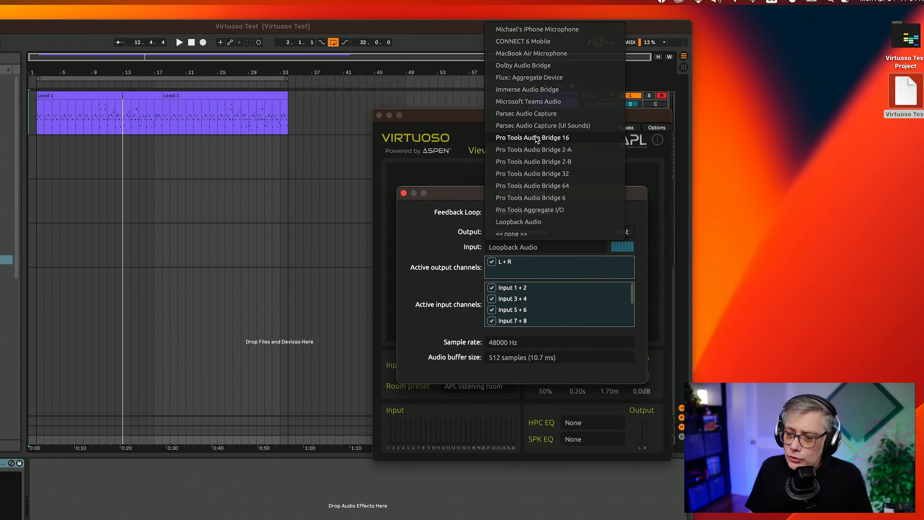
click(521, 226)
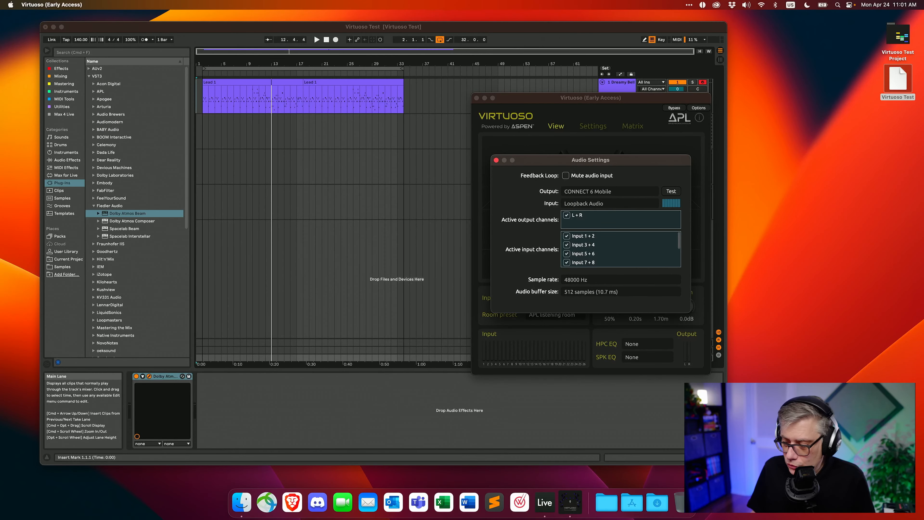
Open the Loopback app, examine how Loopback Audio's pass-through source is wired to its output channels, and close the window.
click(632, 503)
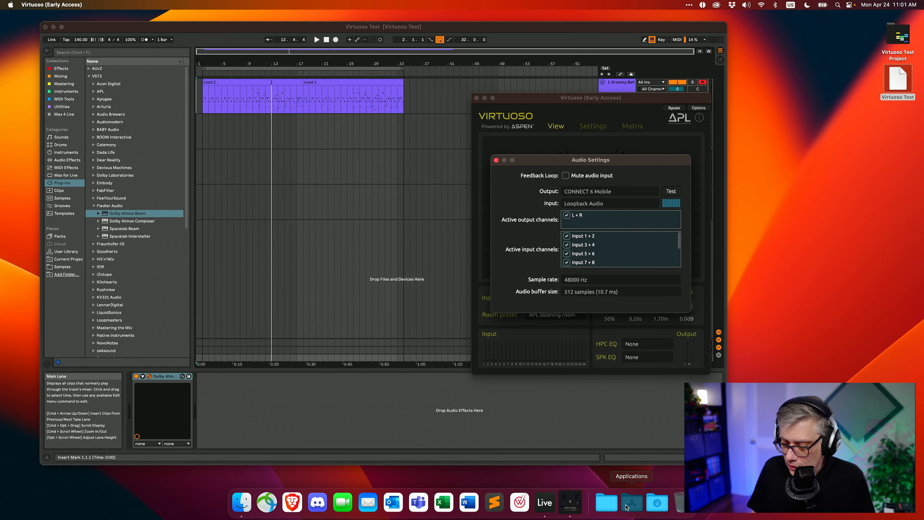
scroll(669, 367, down, 6)
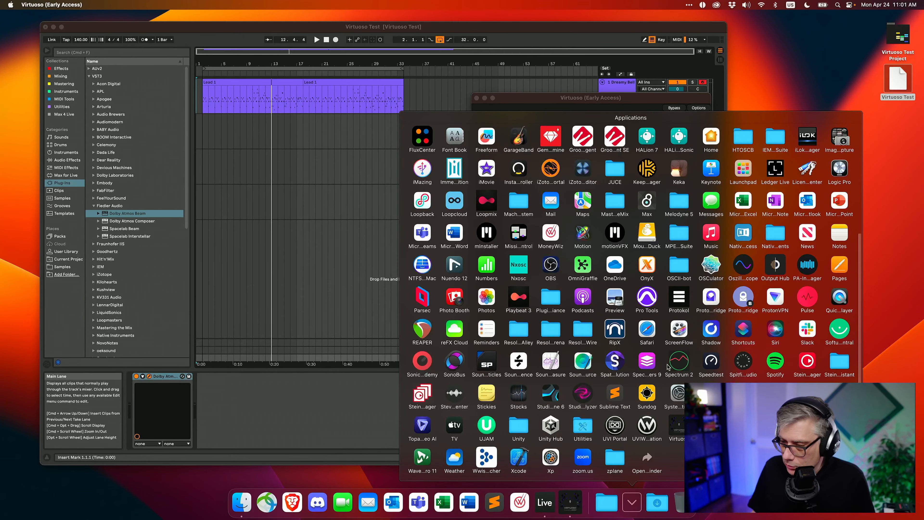
scroll(668, 367, up, 3)
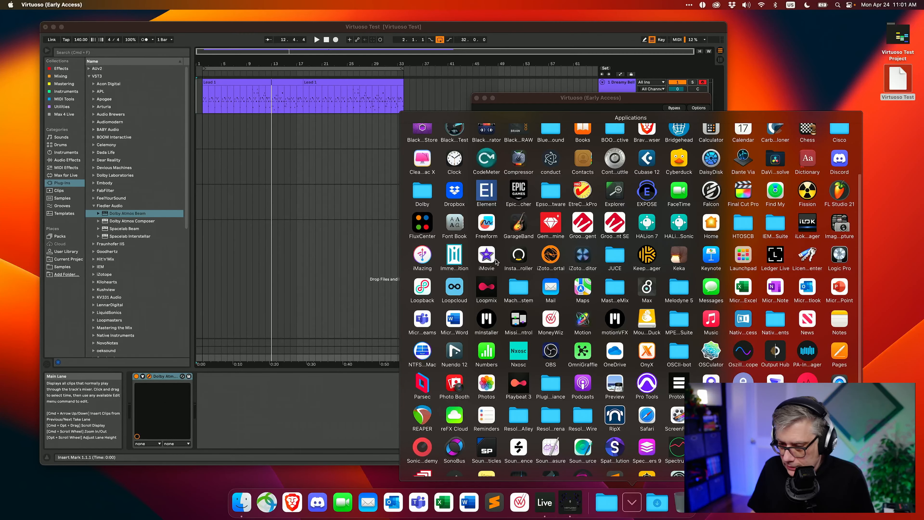
click(415, 289)
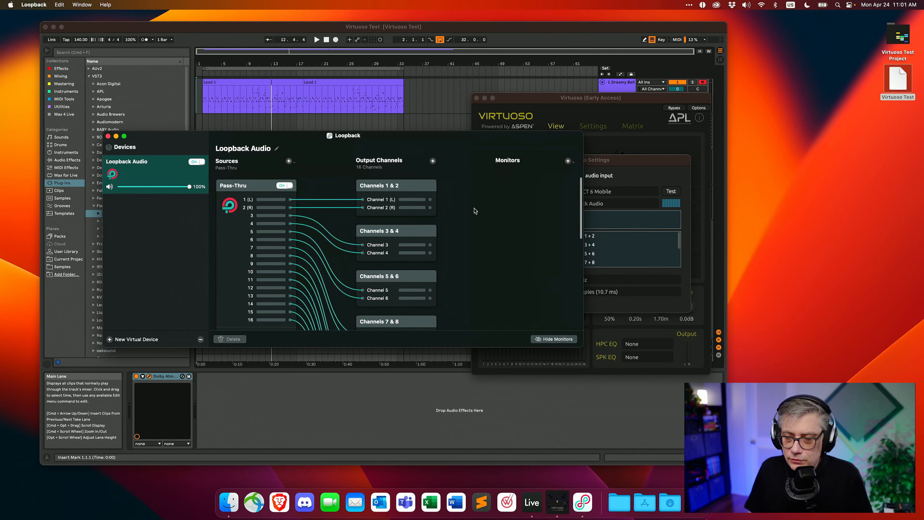
drag(581, 198, 581, 173)
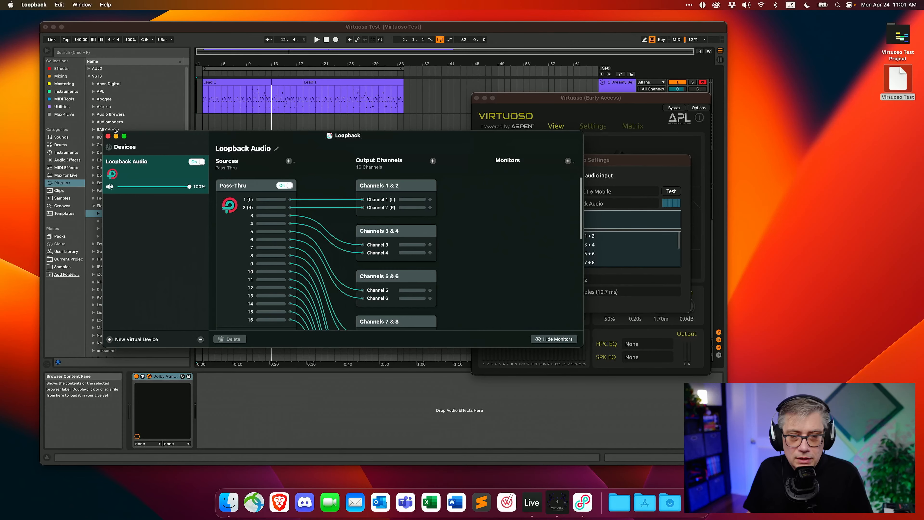
click(107, 137)
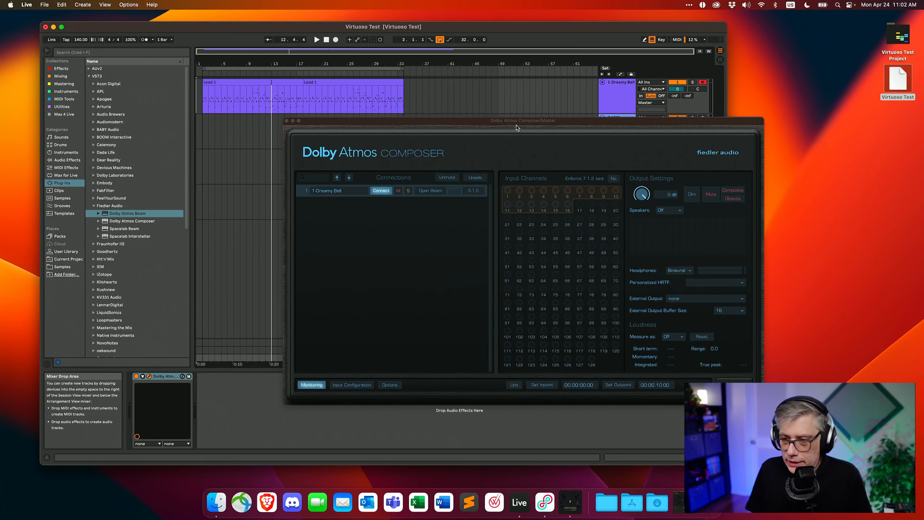
In the Master track's Dolby Atmos Composer in Ableton Live, set the speaker layout to 9.1.6 and headphone monitoring to Off.
drag(519, 128, 382, 77)
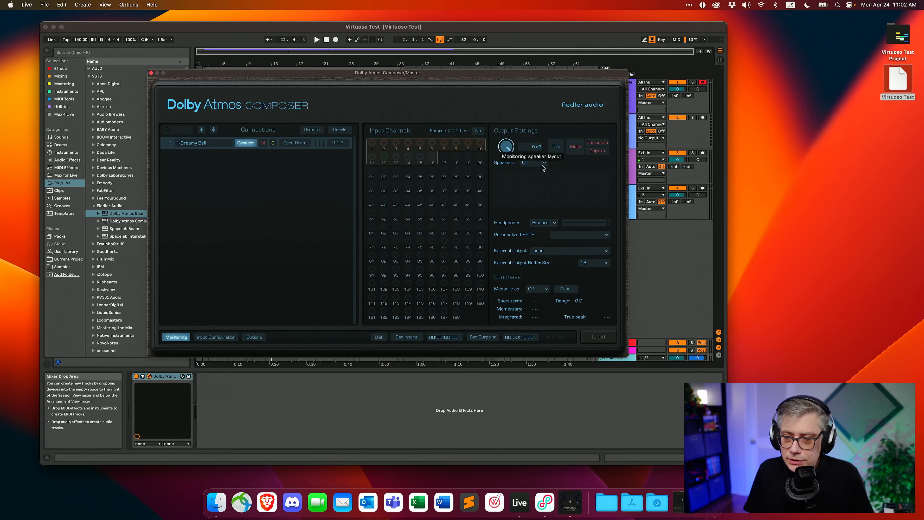
click(542, 166)
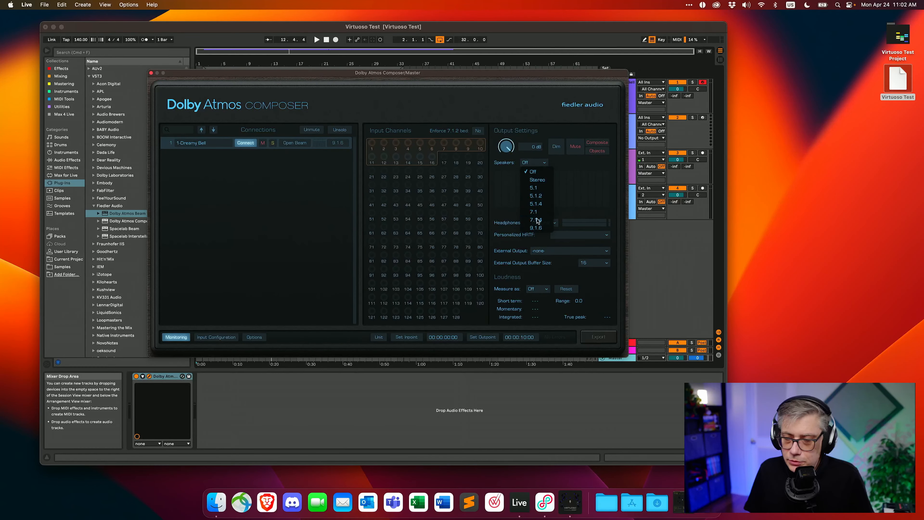
click(538, 230)
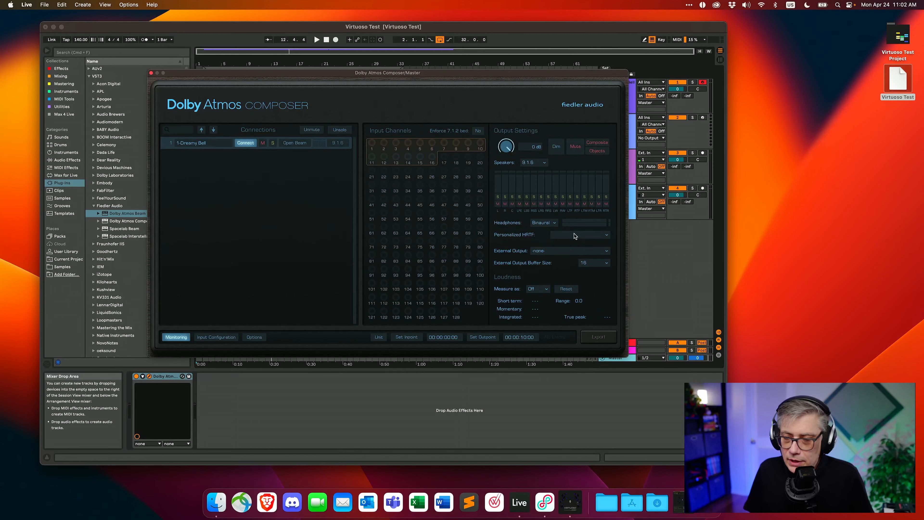
click(554, 224)
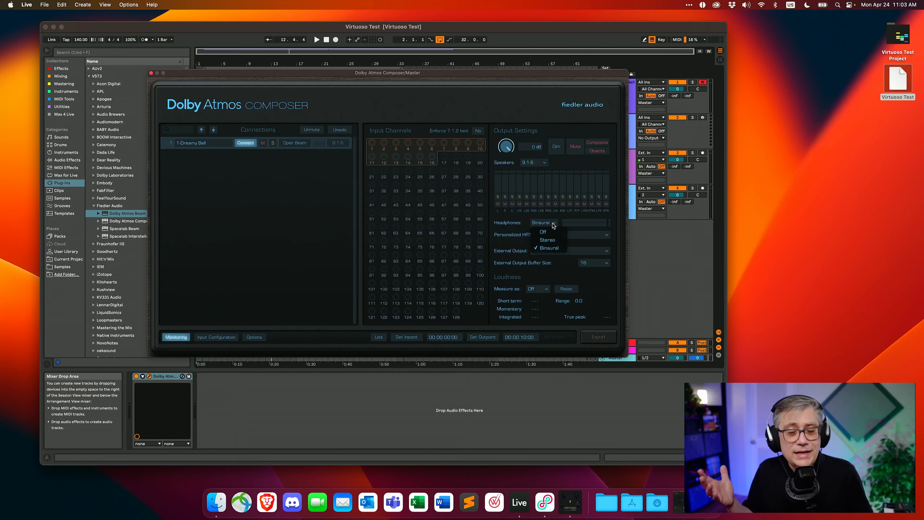
click(543, 232)
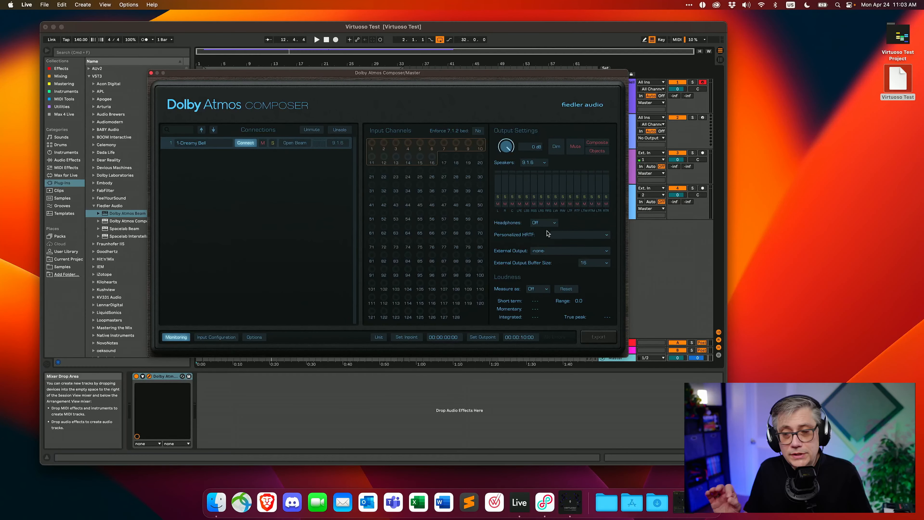
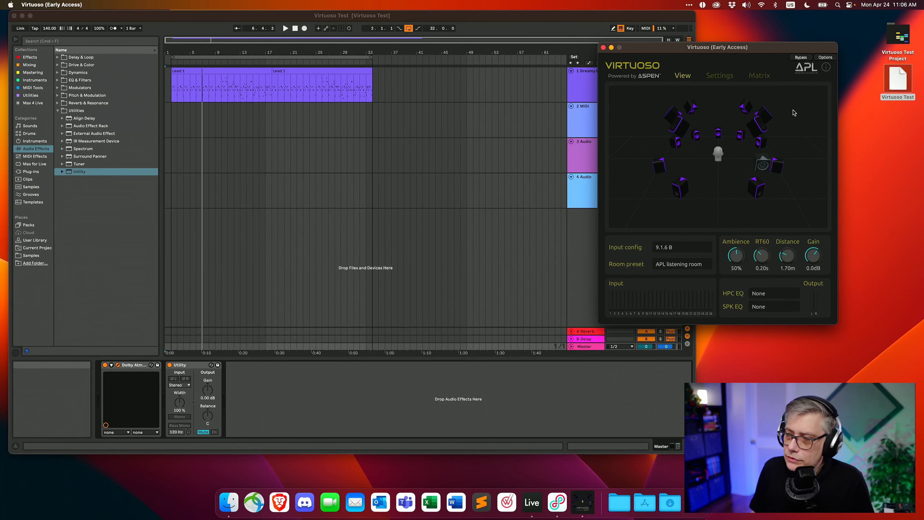
In Virtuoso's matrix, route only inputs 9 and 10 to Lws/Rws, 5 and 6 to Lss/Rss, and 7 and 8 to Lrs/Rrs.
click(764, 74)
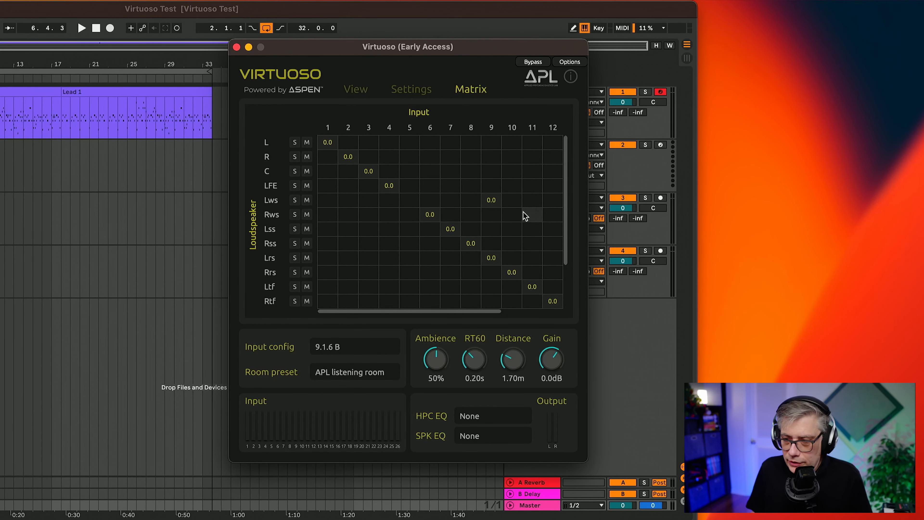
click(513, 219)
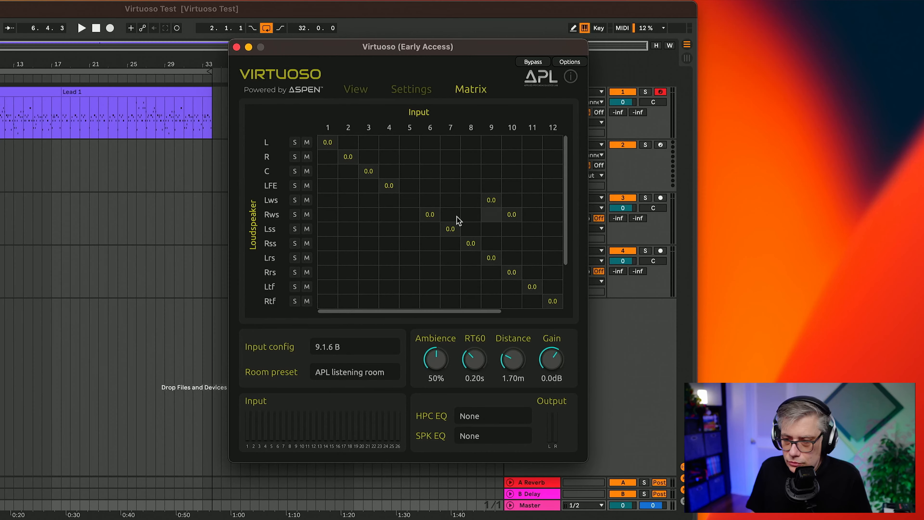
click(428, 216)
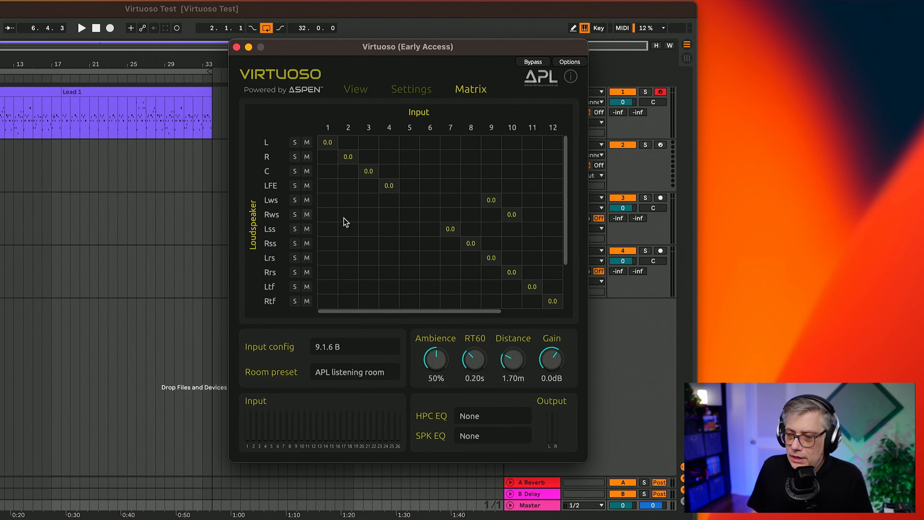
click(409, 229)
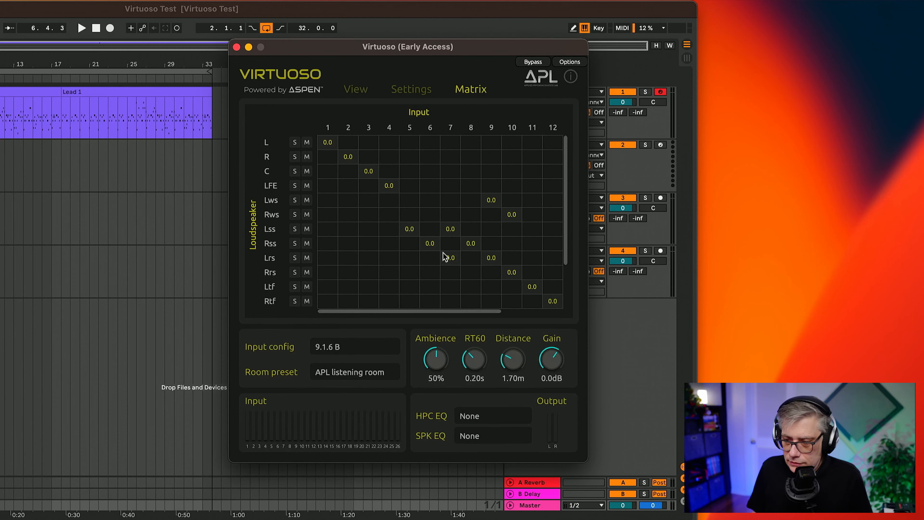
click(444, 255)
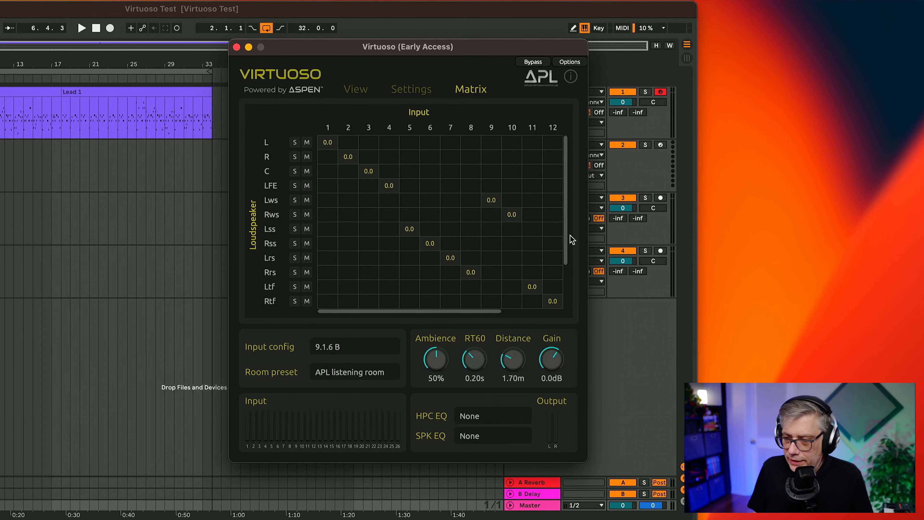
mouse_move(570, 235)
mouse_down()
mouse_move(571, 285)
mouse_move(569, 238)
mouse_up()
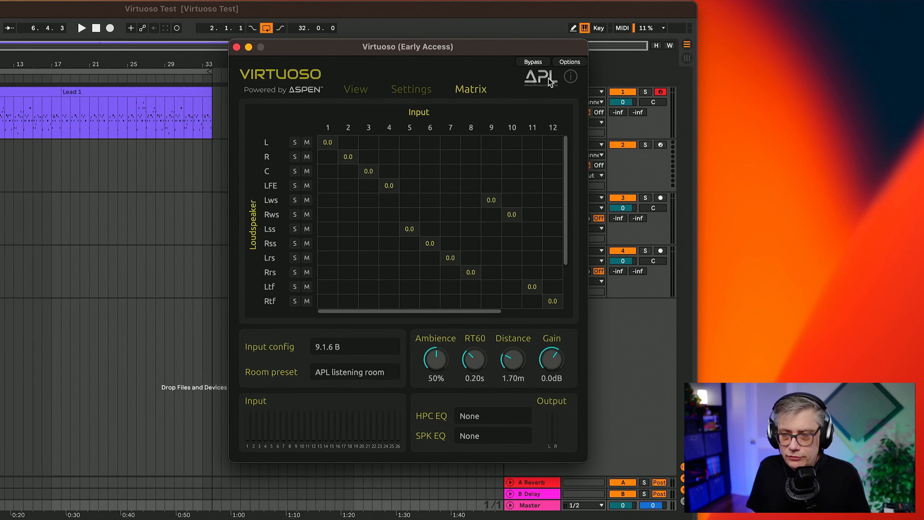
click(569, 63)
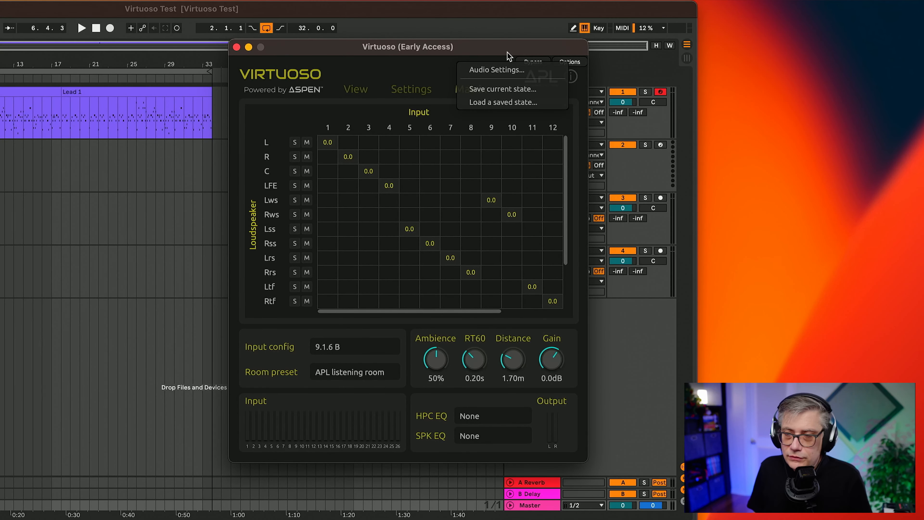
click(388, 68)
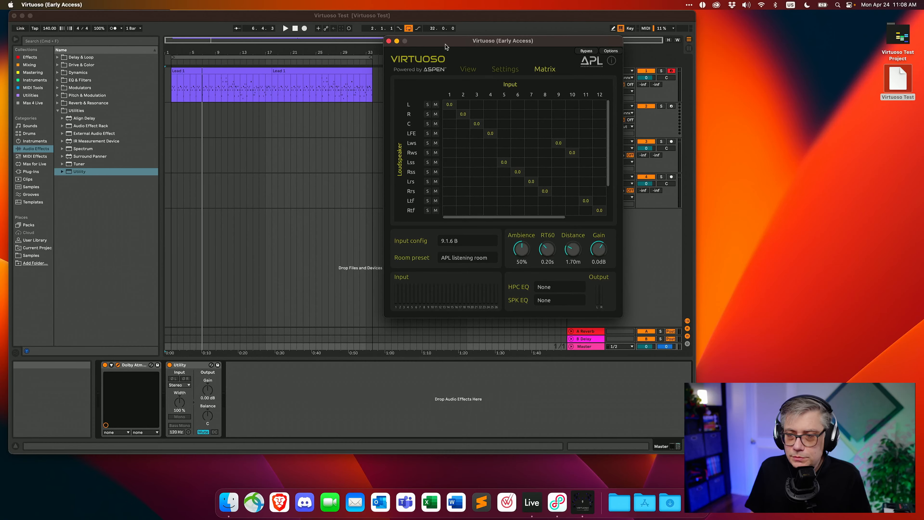
Move Virtuoso aside, return to Ableton Live, and close the Master track's Composer window.
drag(452, 46, 714, 109)
click(457, 17)
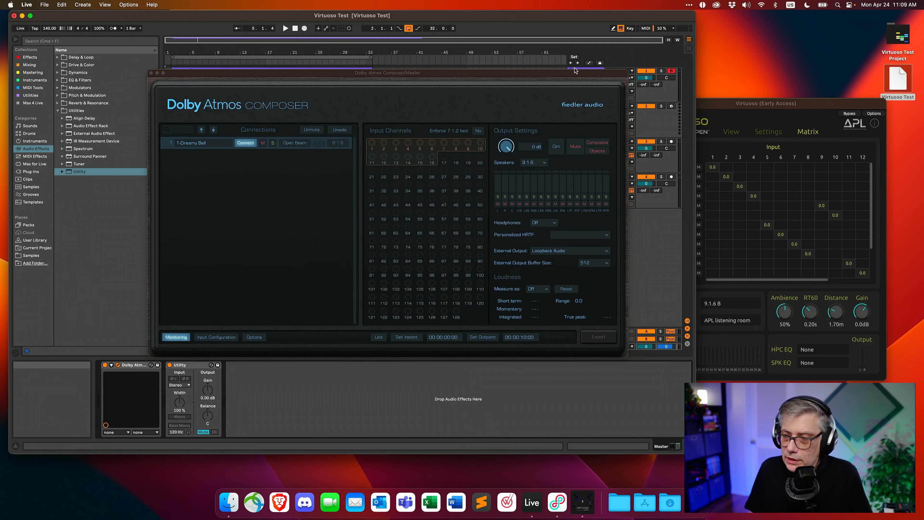
click(522, 81)
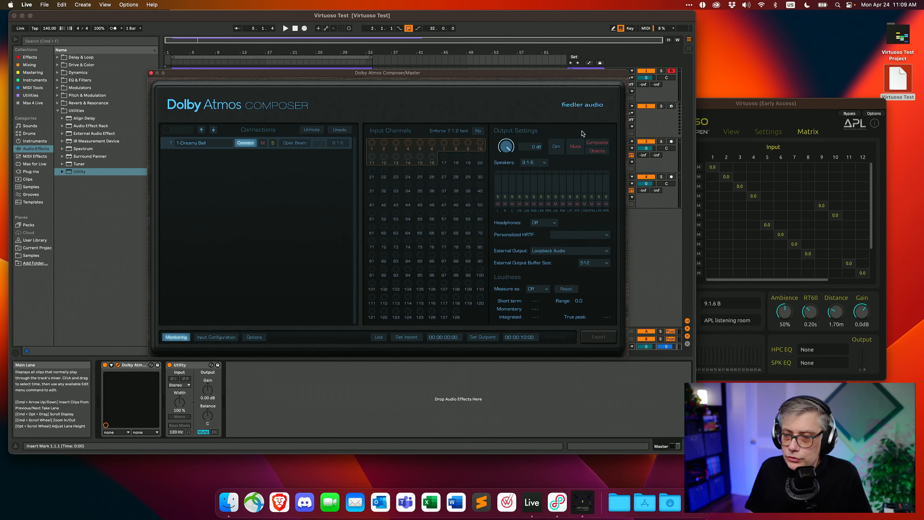
click(505, 21)
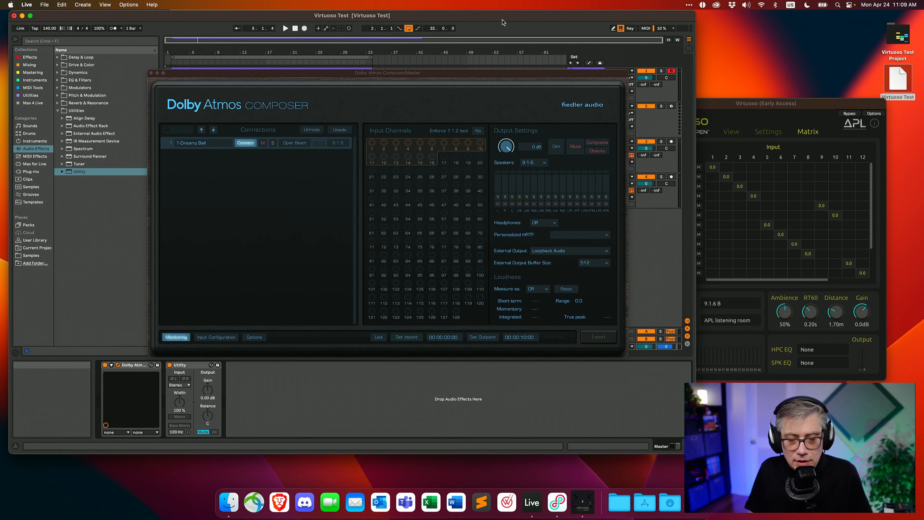
click(153, 76)
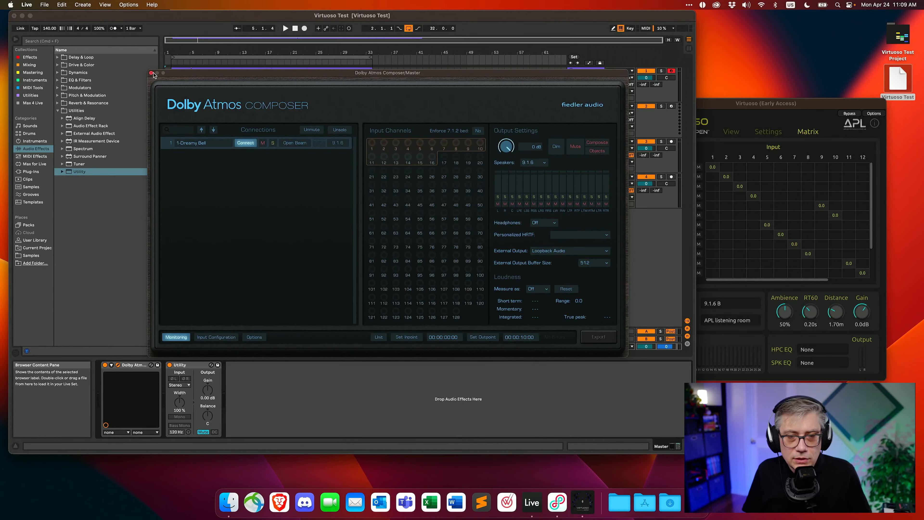
click(151, 74)
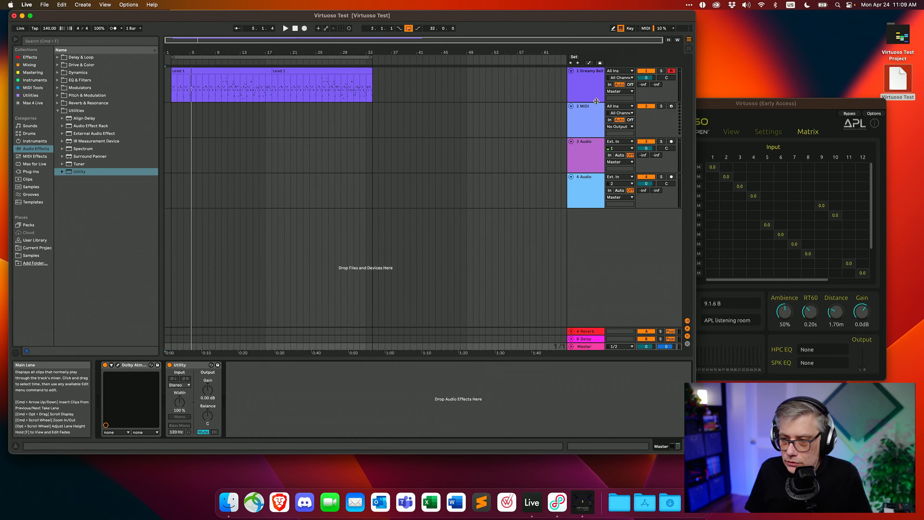
Switch Dreamy Bell's Beam to mono and play the arrangement while checking Virtuoso's input meters.
click(583, 94)
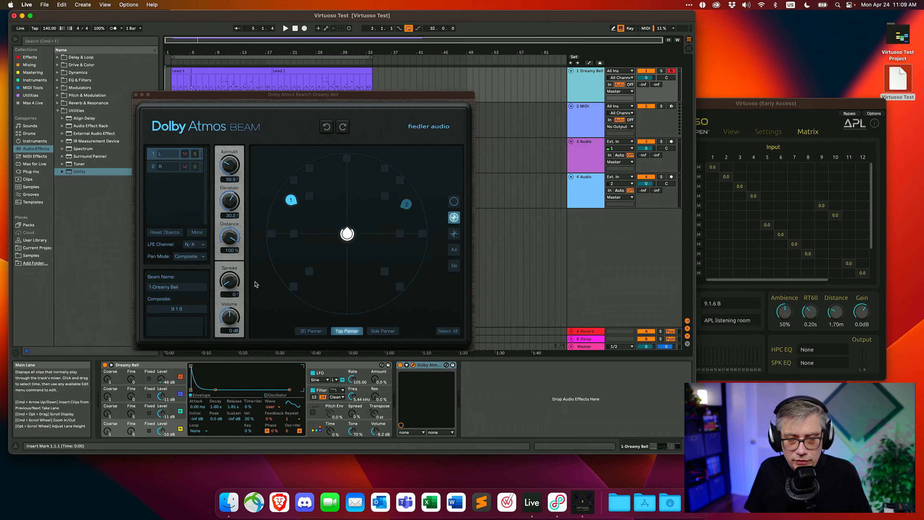
click(197, 233)
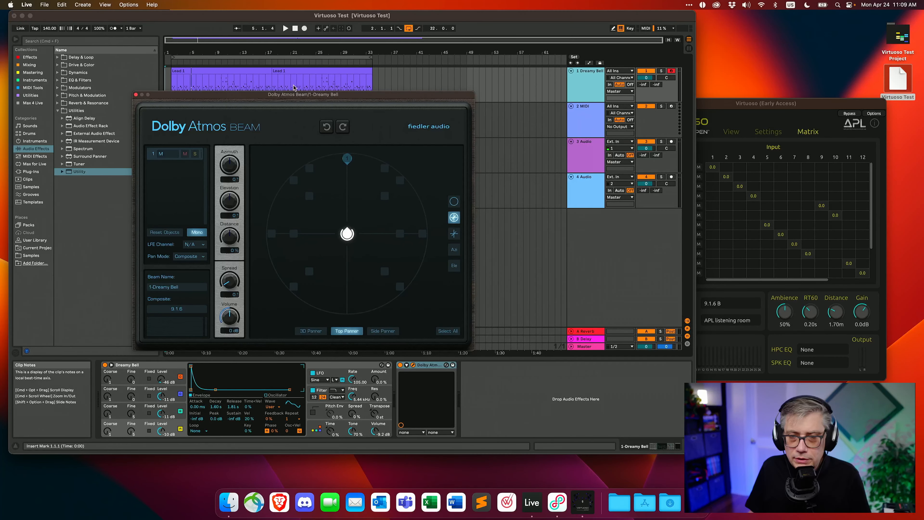
click(744, 108)
drag(744, 108, 641, 88)
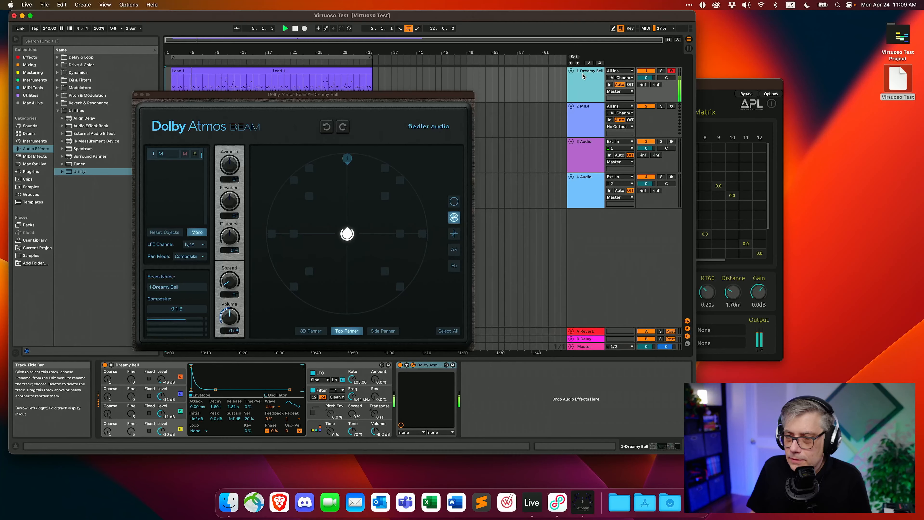
click(377, 250)
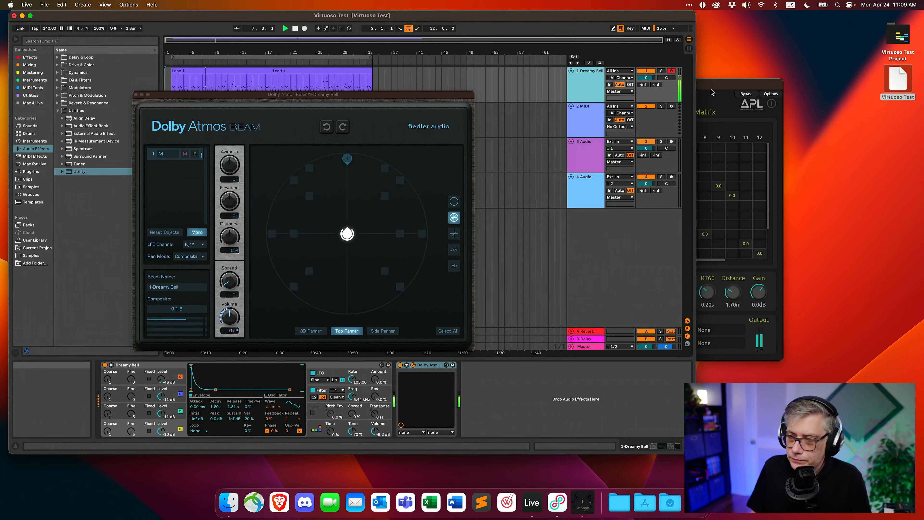
click(710, 284)
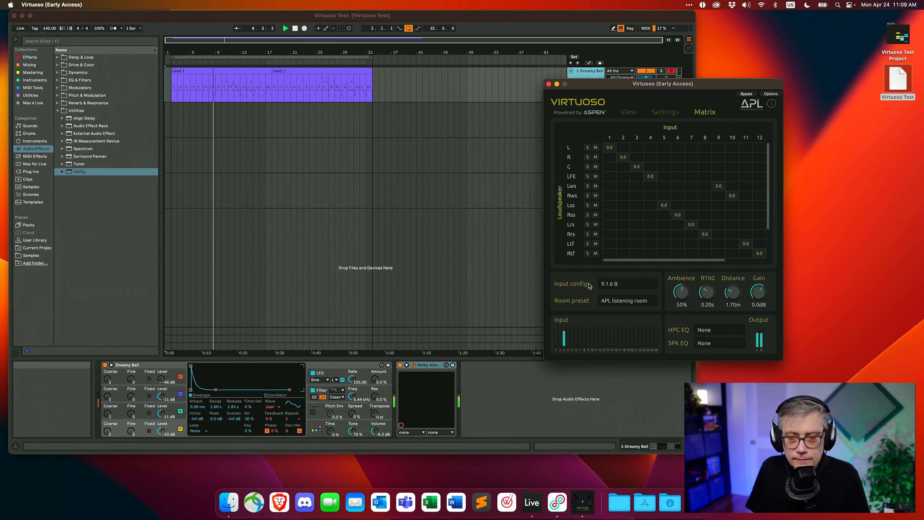
Show the automation for Beam's Azimuth 1 on the Dreamy Bell track and set its envelope to 180°.
click(423, 23)
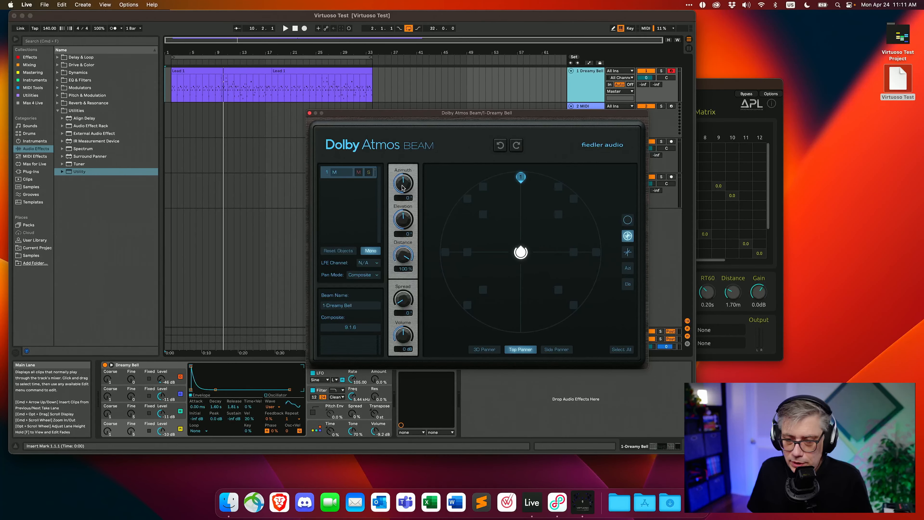
drag(402, 187, 405, 184)
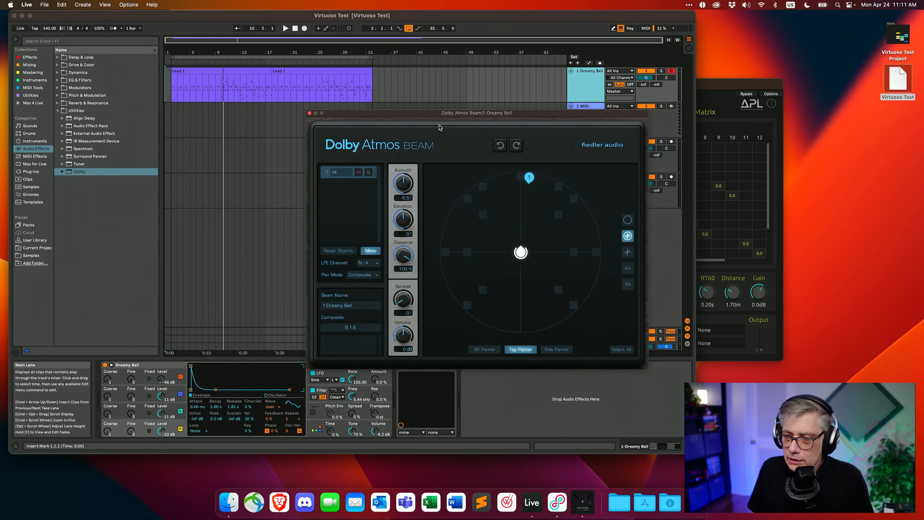
drag(432, 117, 646, 216)
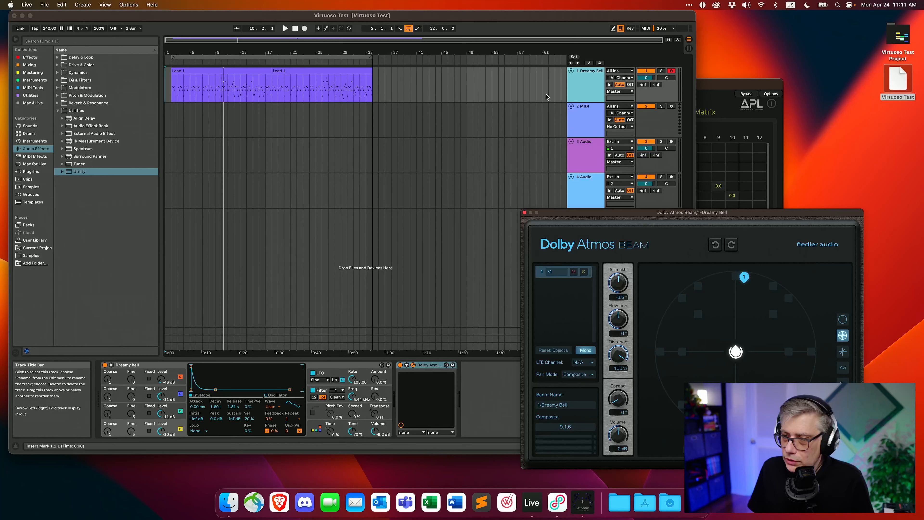
click(590, 63)
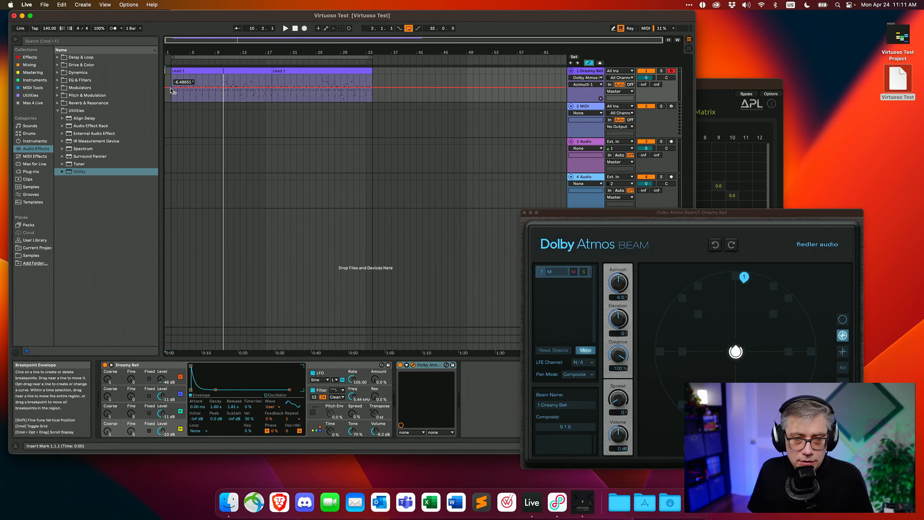
drag(174, 91, 178, 102)
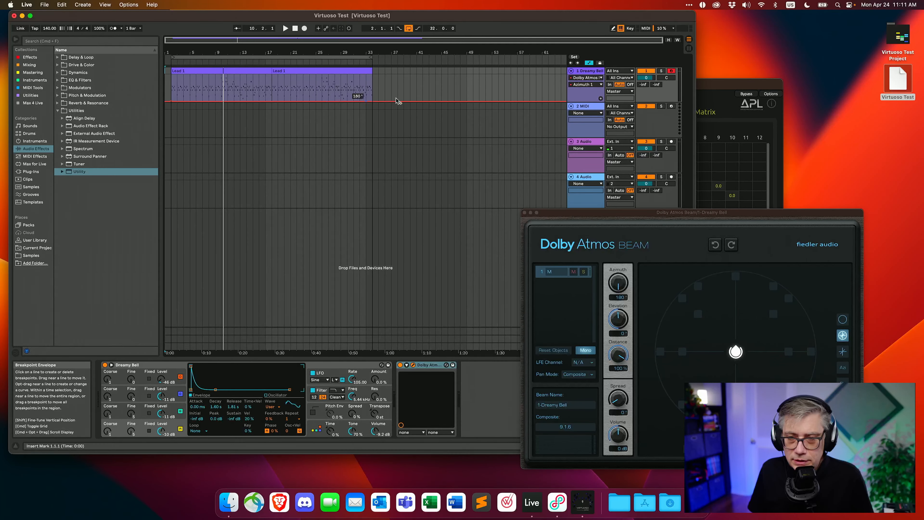
Add a breakpoint at bar 33 on Dreamy Bell's Azimuth 1 envelope and raise it to the maximum, forming a ramp across both clips.
click(373, 106)
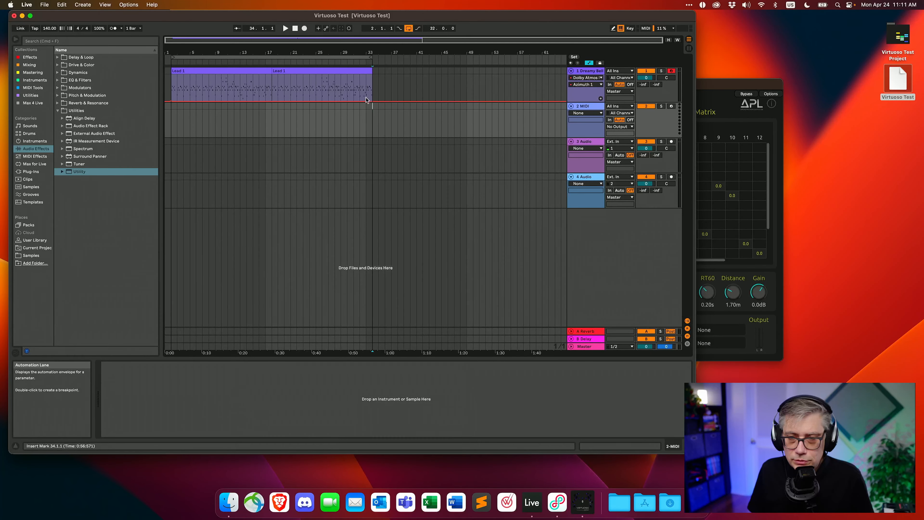
click(369, 104)
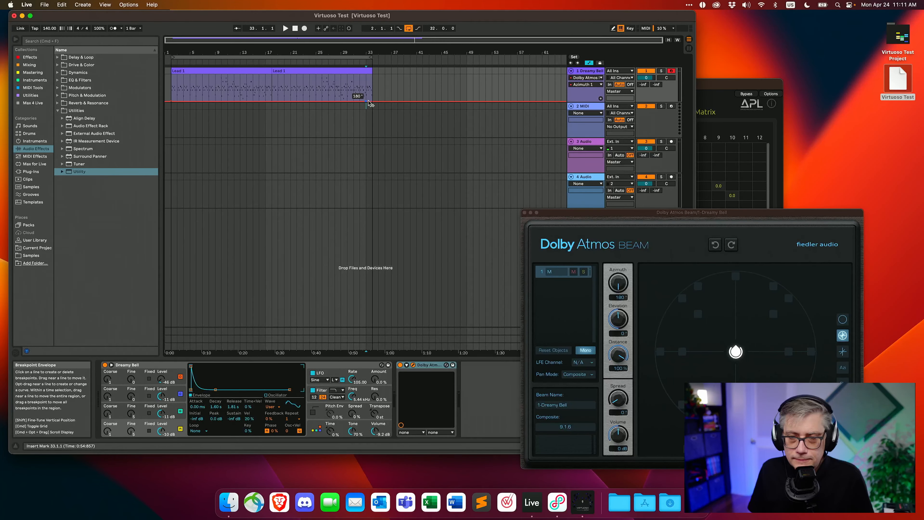
drag(366, 103, 366, 78)
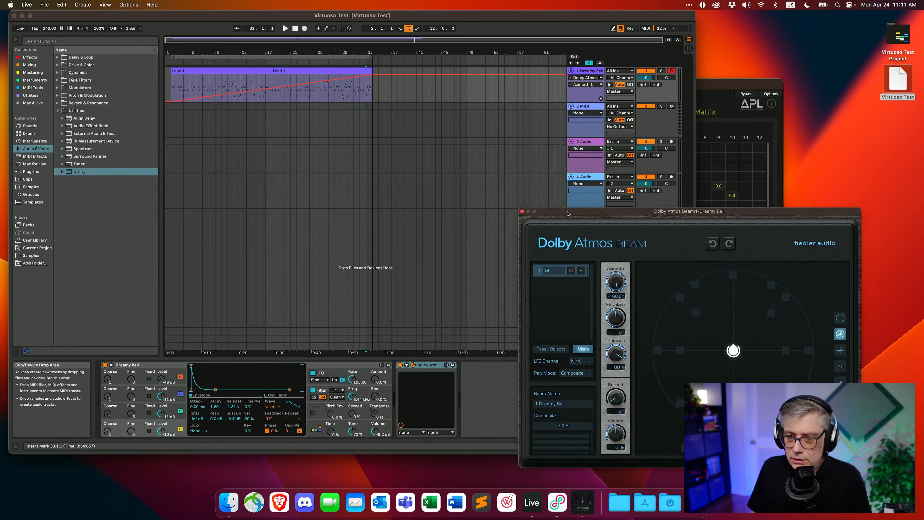
Move the Beam window over the arrangement and bring Virtuoso forward to check its input meters while the panning automation plays.
drag(577, 214, 373, 146)
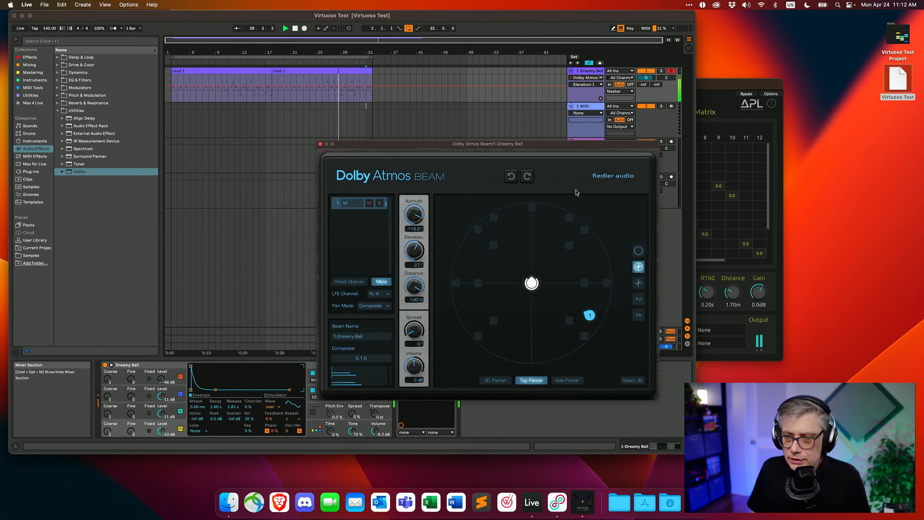
click(731, 90)
drag(731, 87, 776, 65)
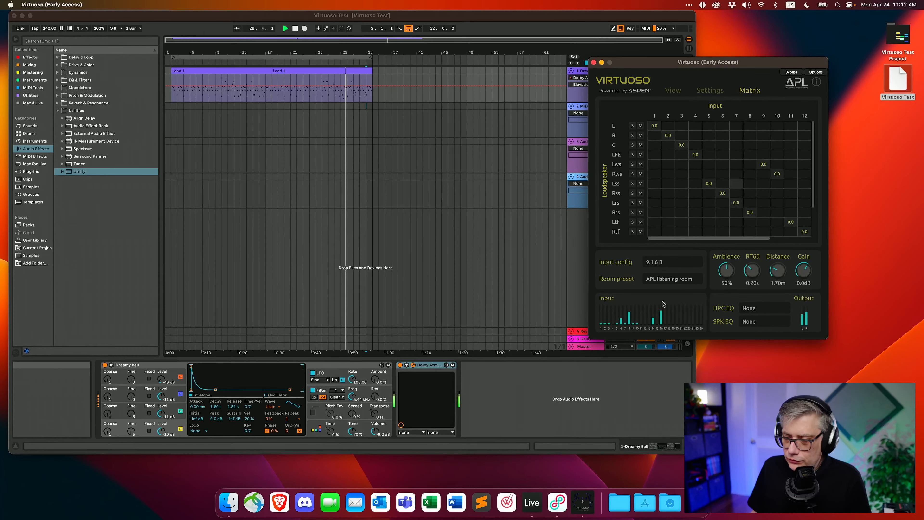
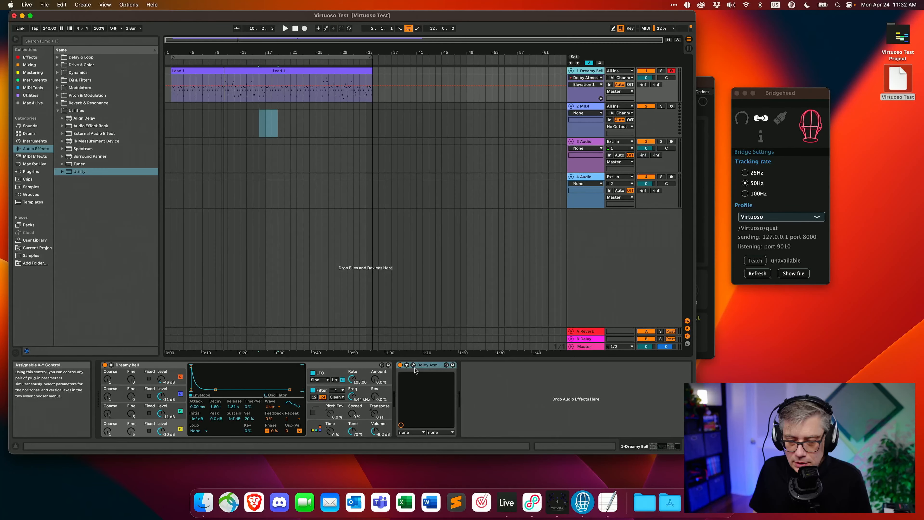
Reopen Dreamy Bell's Beam window, play the arrangement to test head tracking with Bridgehead, and stop playback.
click(421, 362)
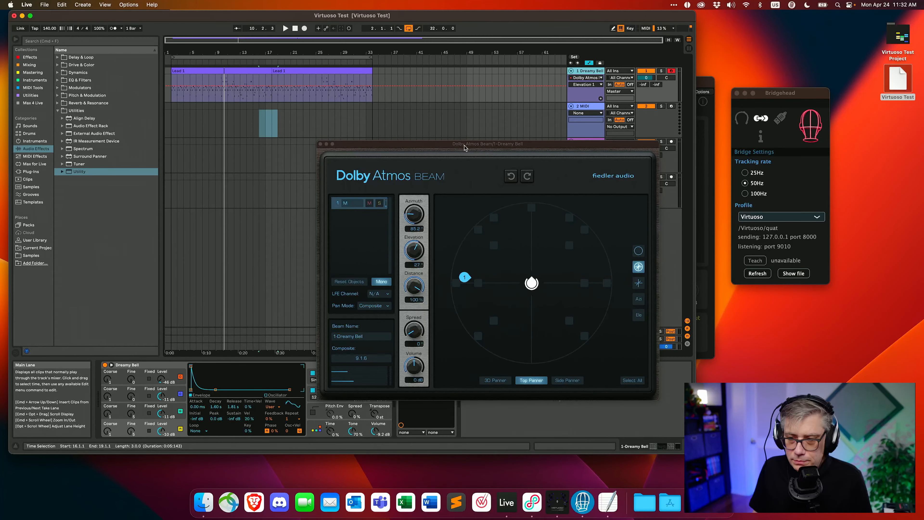
drag(464, 147, 450, 130)
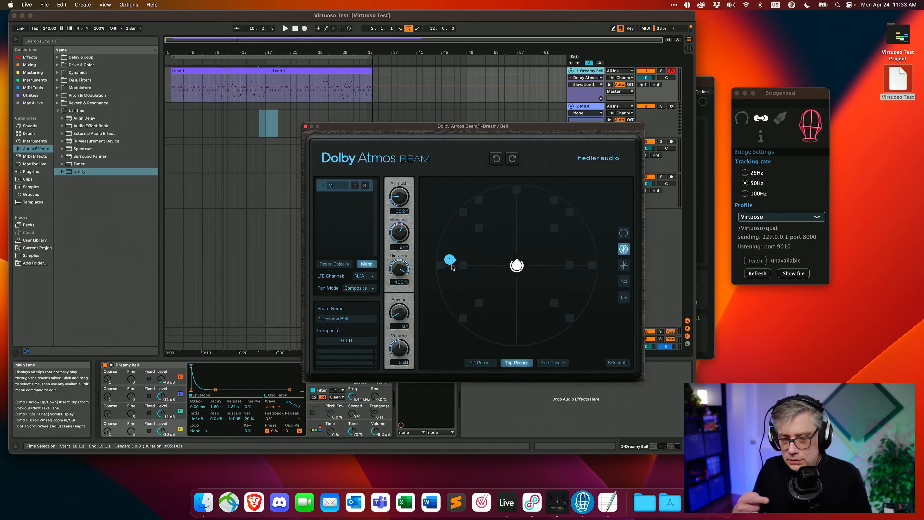
key(space)
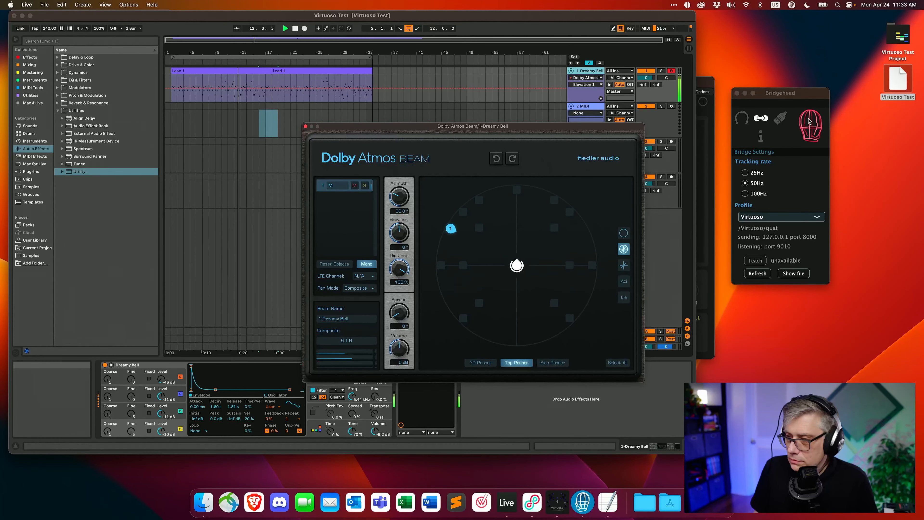
click(812, 125)
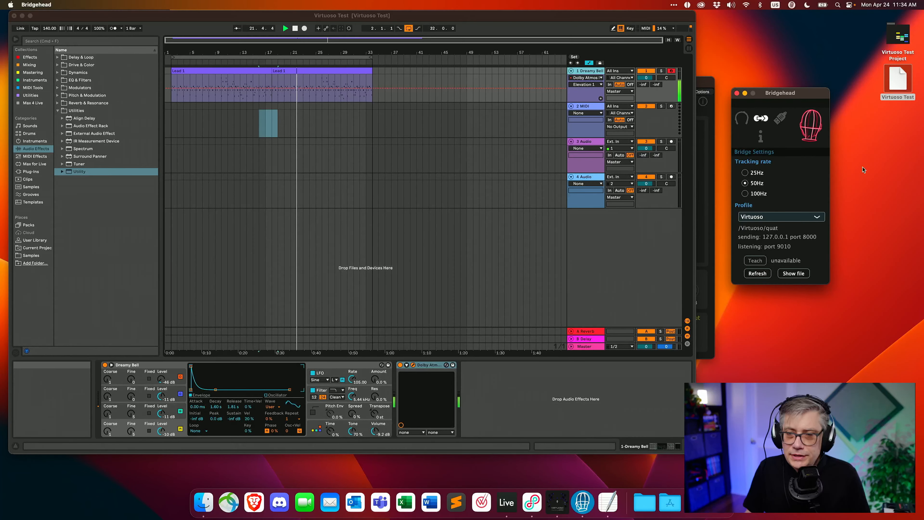
click(485, 20)
key(space)
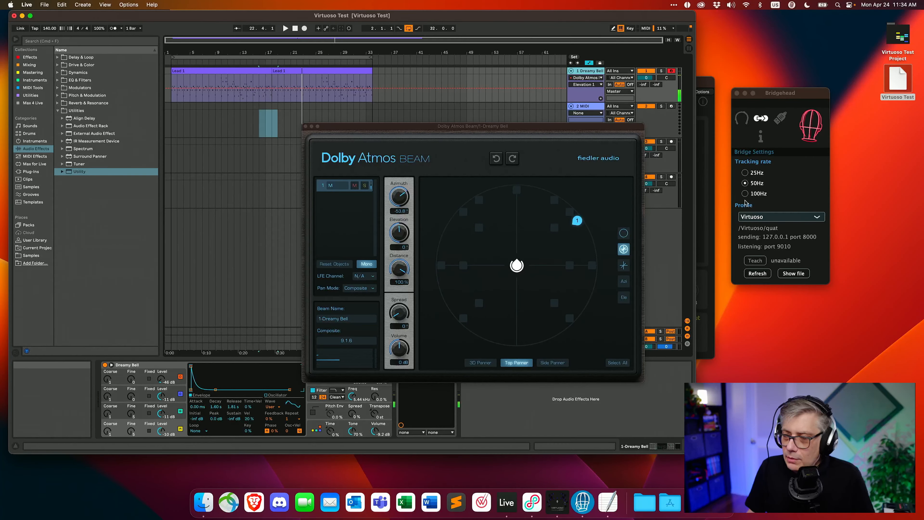
Bring Virtuoso forward, show its speaker layout view, and examine the available headphone models for HPC EQ.
click(713, 189)
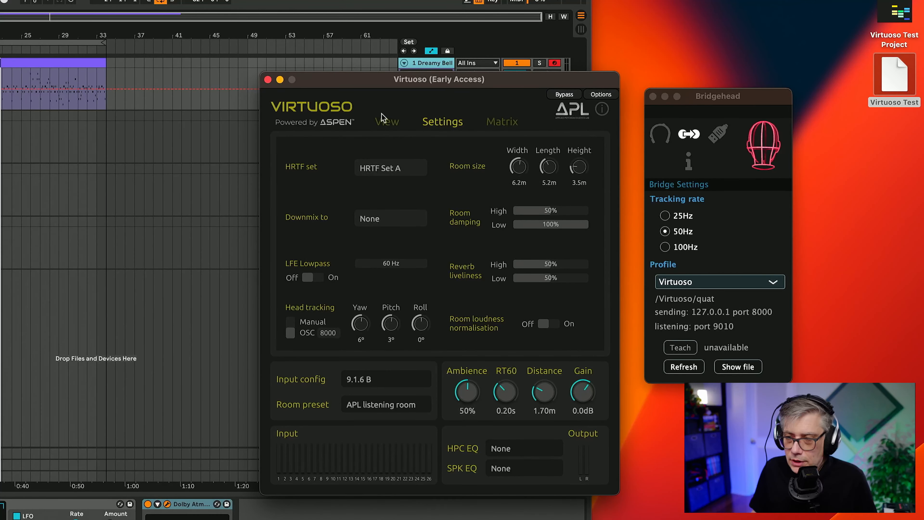
click(385, 122)
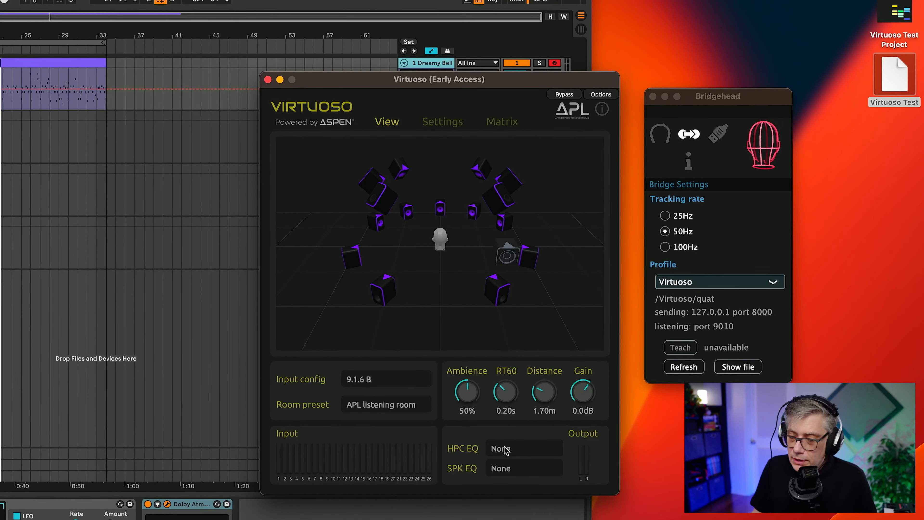
click(532, 451)
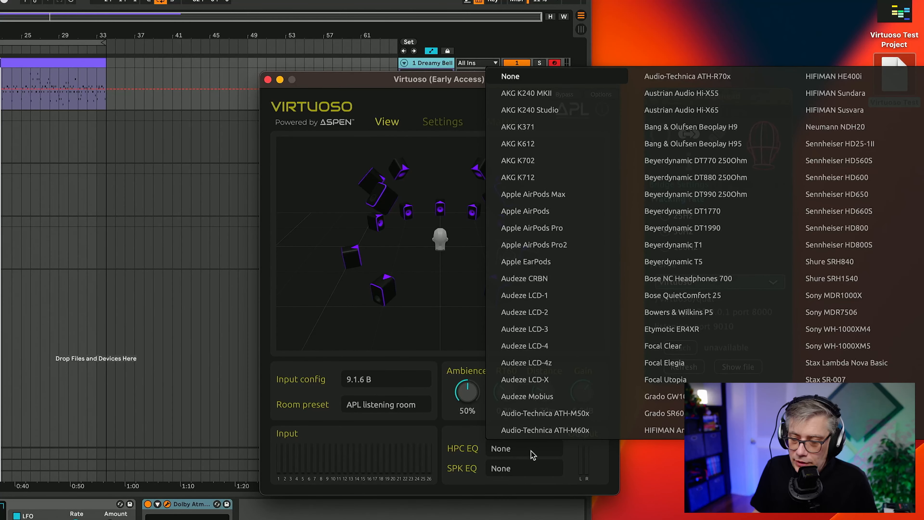
click(534, 455)
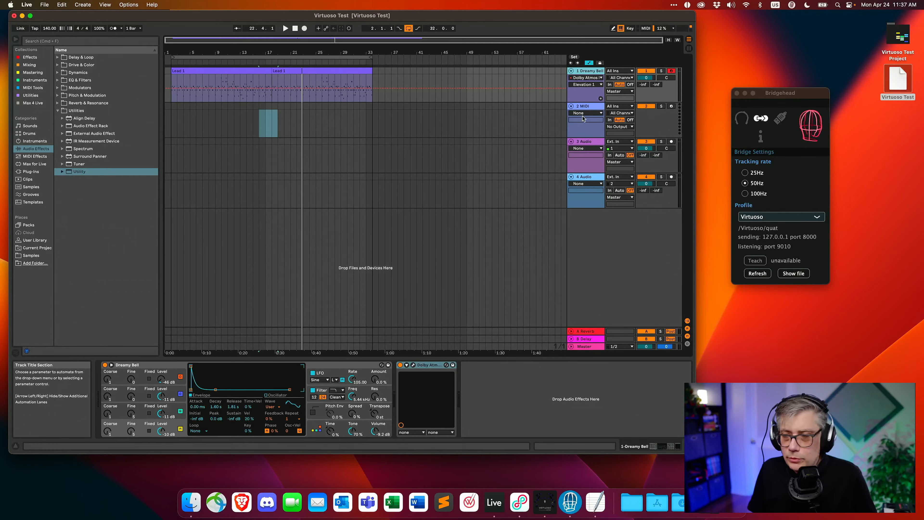
Load Fiedler Audio's VST3 Spacelab Interstellar plug-in onto the 2 MIDI track and close its window.
click(588, 108)
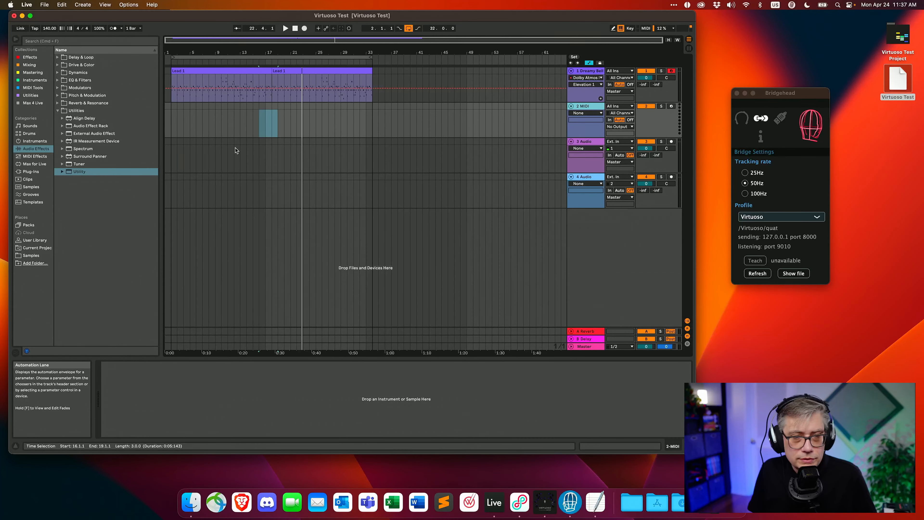
click(33, 173)
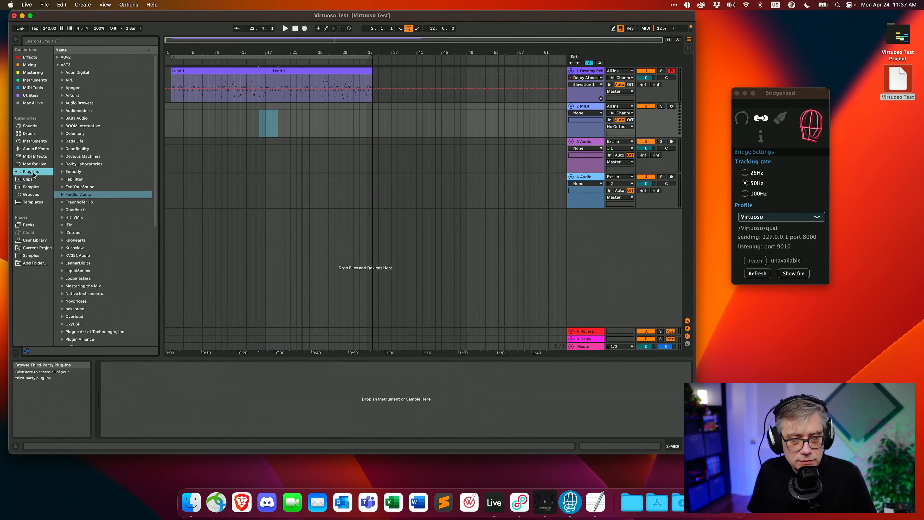
click(63, 196)
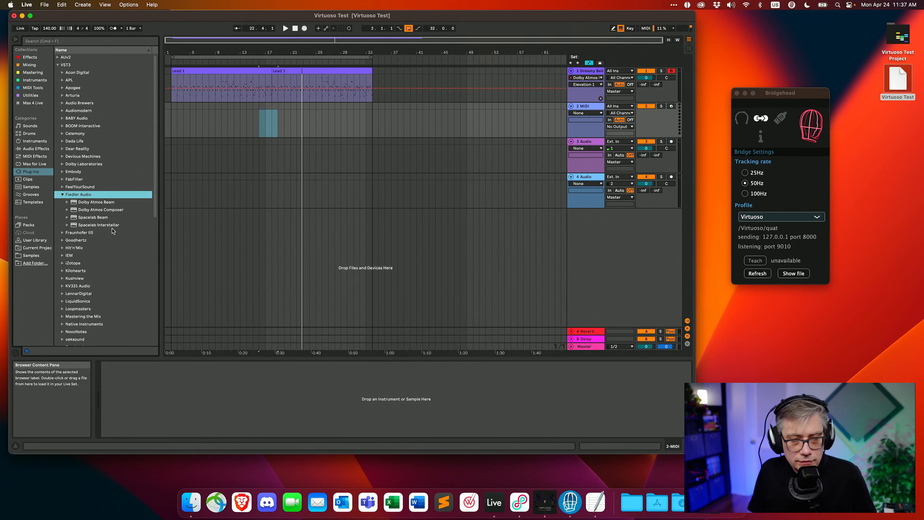
click(88, 226)
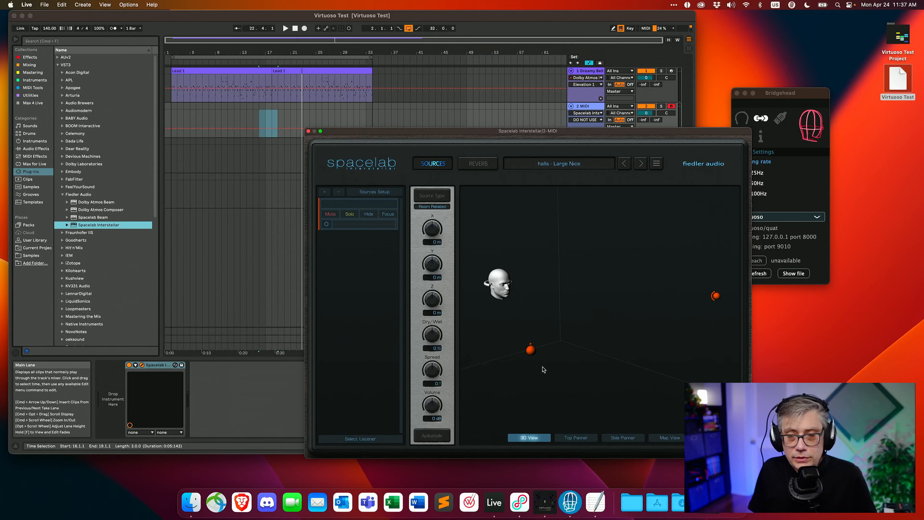
click(309, 131)
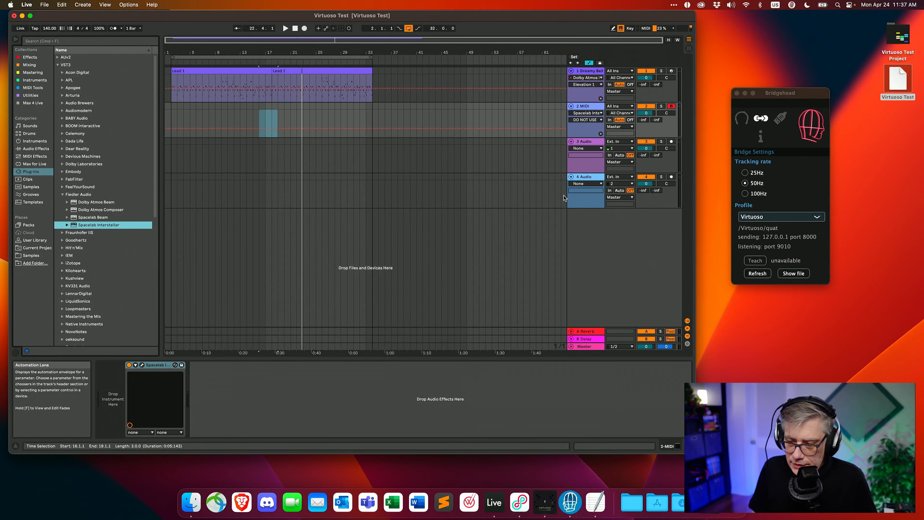
Inspect the connections in the Master track's Dolby Atmos Composer for Spacelab, then close its window.
click(587, 348)
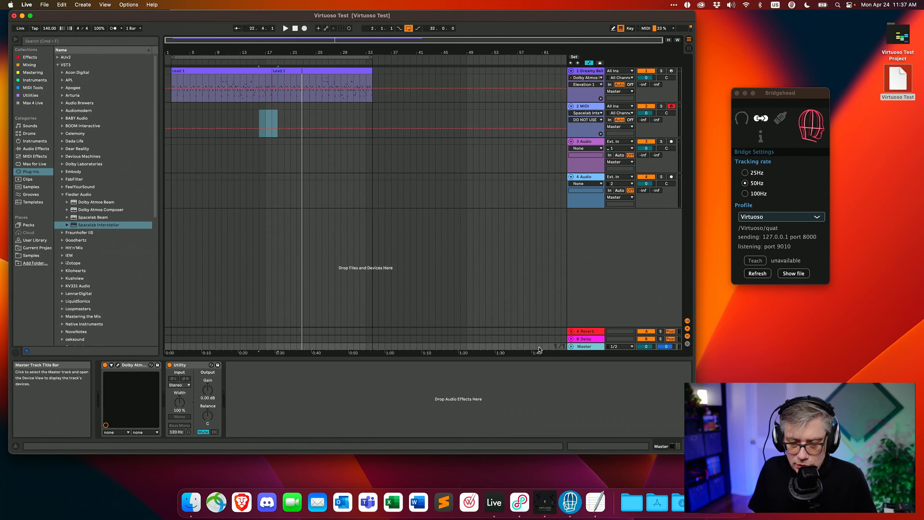
click(118, 365)
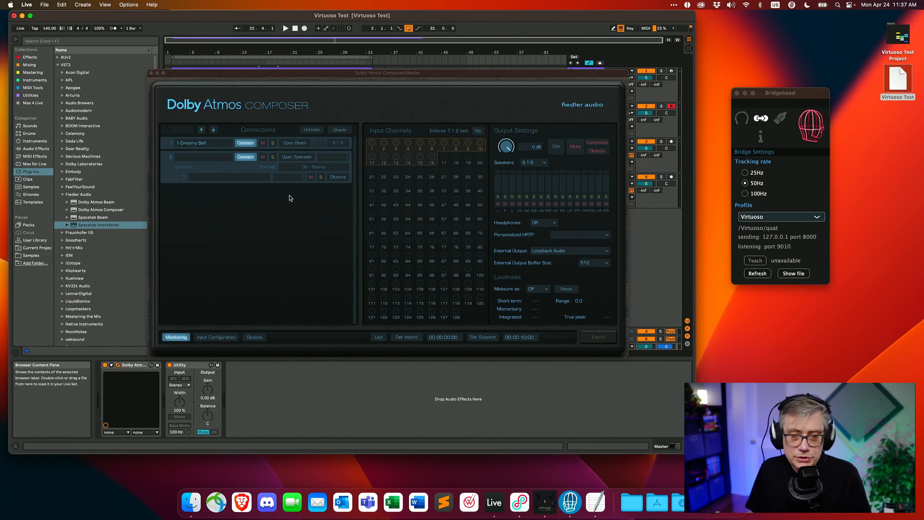
click(151, 73)
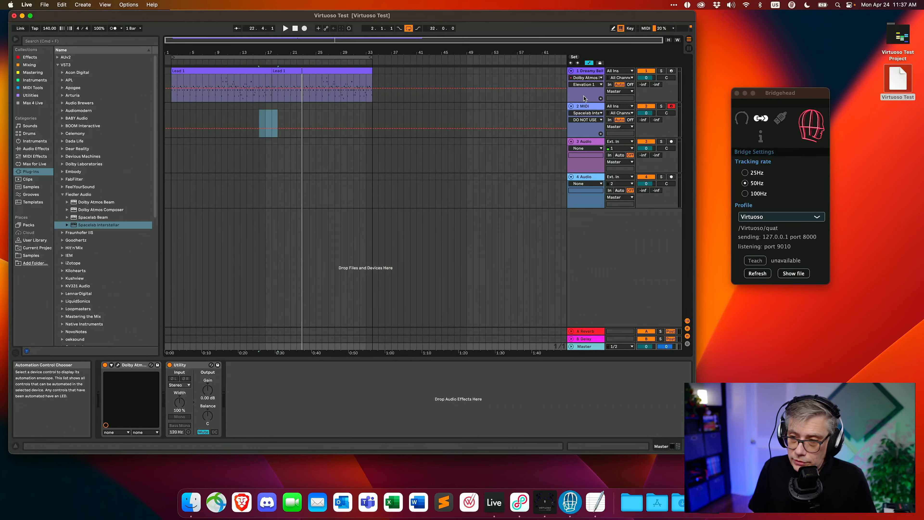
Deactivate the Dolby Atmos Beam on the Dreamy Bell track, add Spacelab Beam after it, and close the new plug-in's window.
click(588, 73)
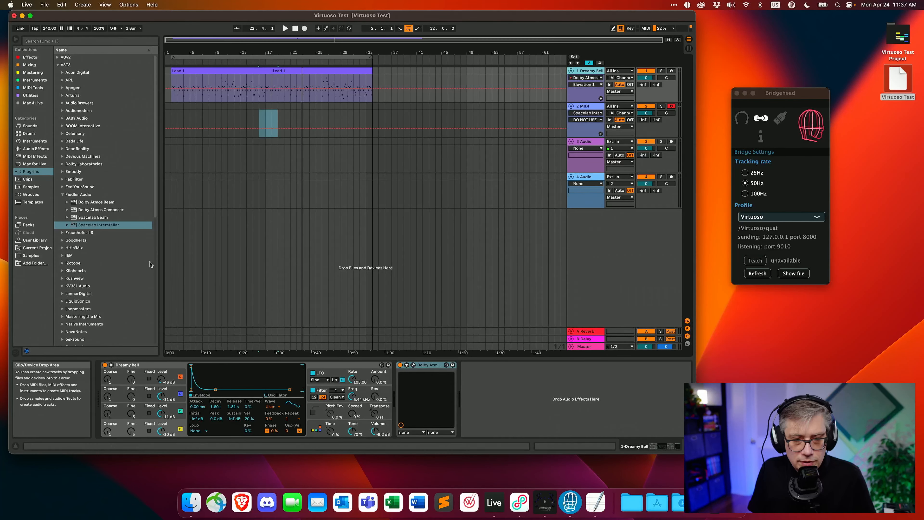
click(401, 365)
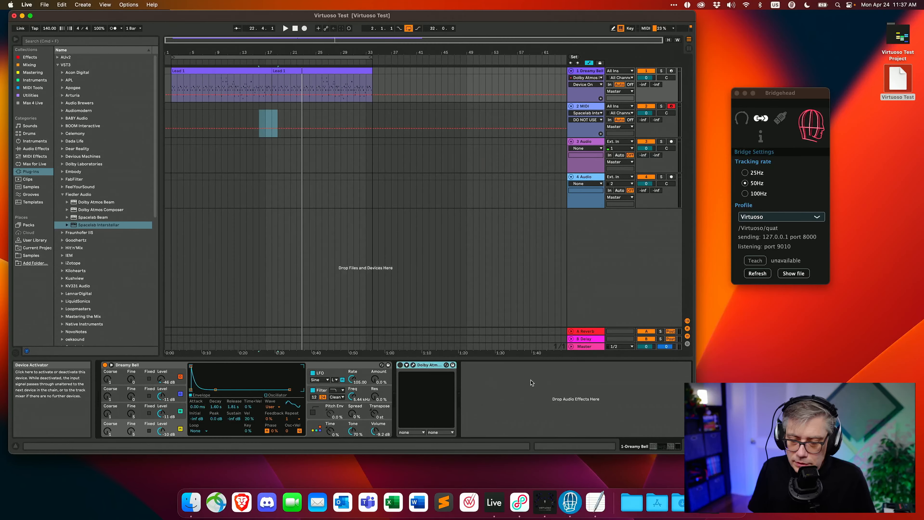
click(85, 218)
drag(355, 352, 501, 406)
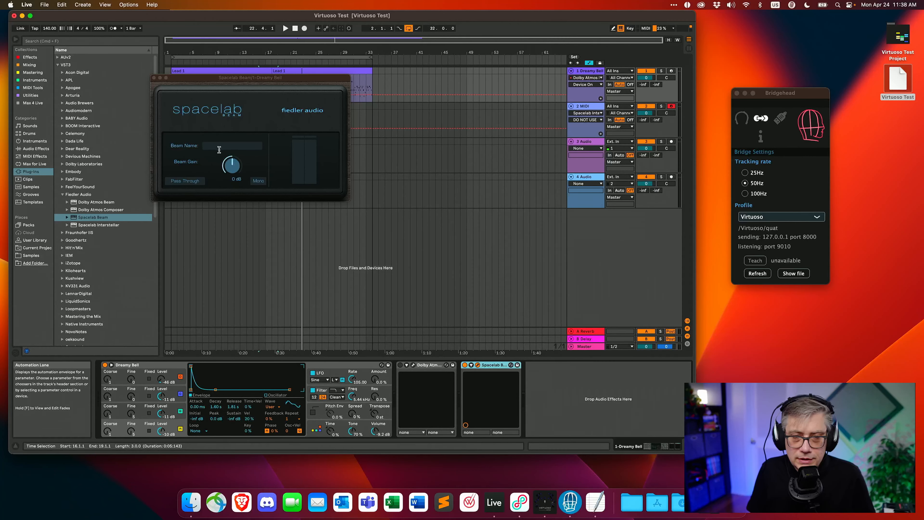
click(154, 78)
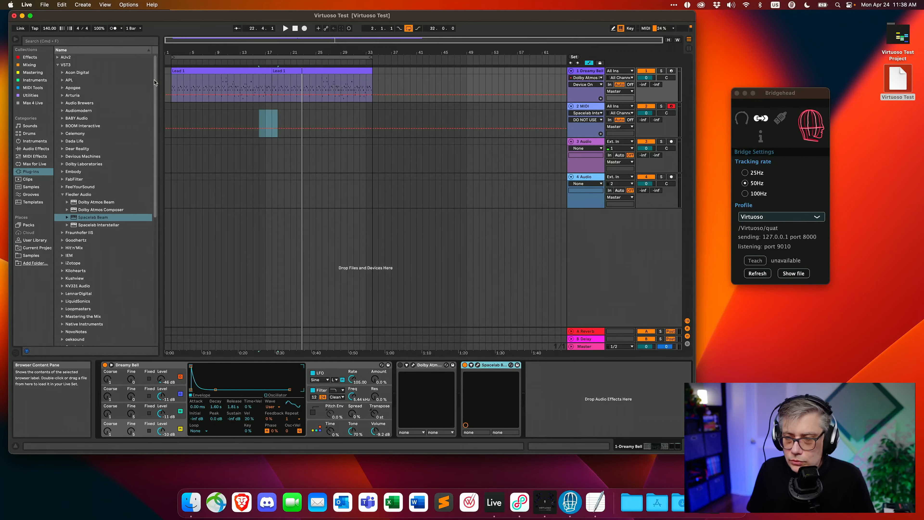
Open Spacelab Interstellar on the 2 MIDI track, set its source's input to 1 in Source Setup, and reposition the window.
click(596, 108)
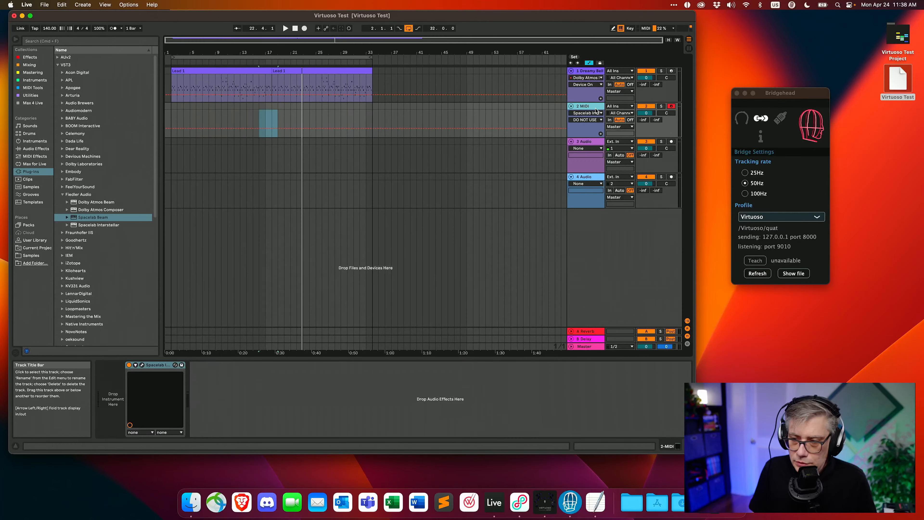
click(142, 366)
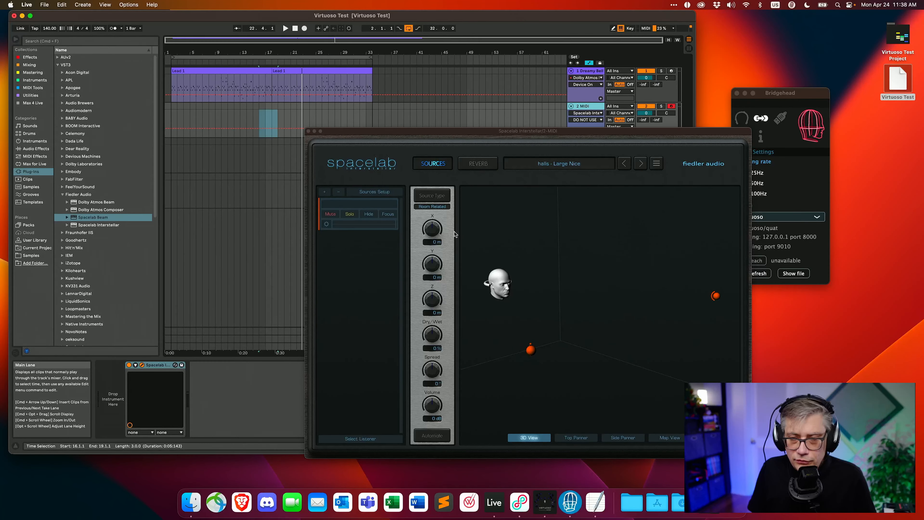
drag(478, 132, 307, 68)
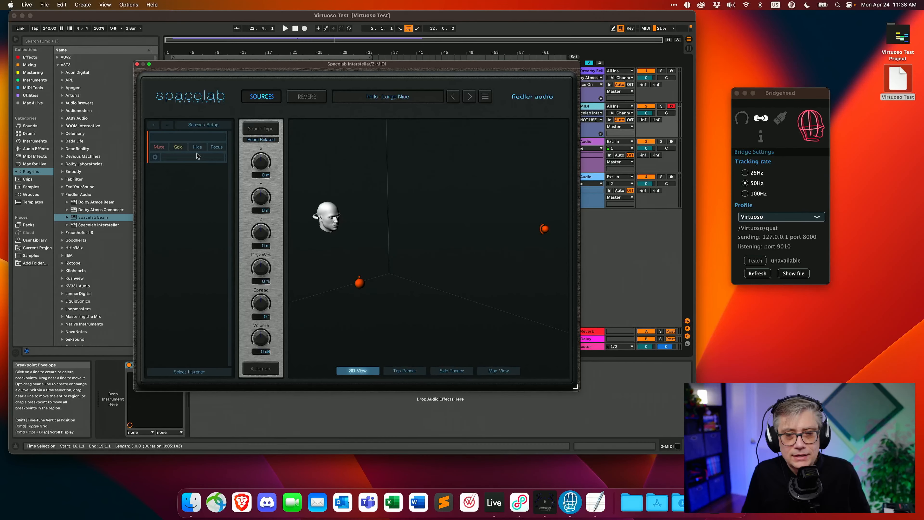
click(155, 157)
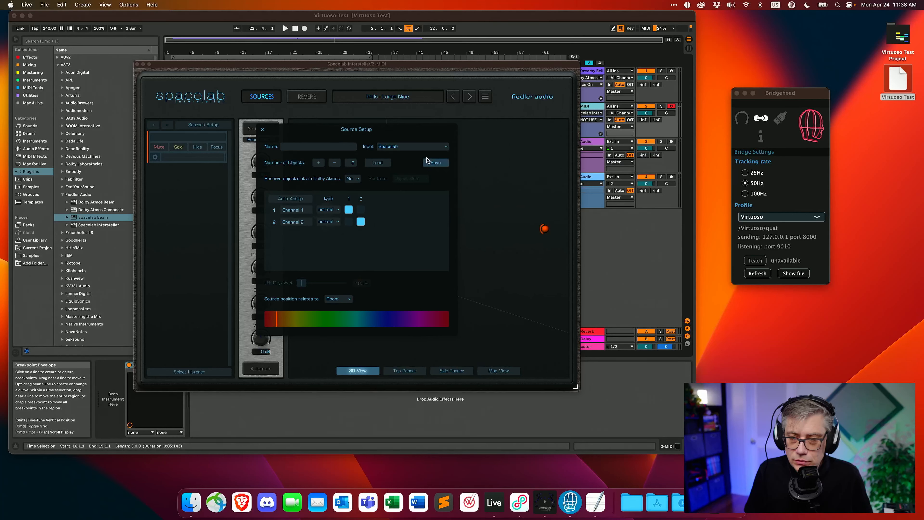
click(400, 147)
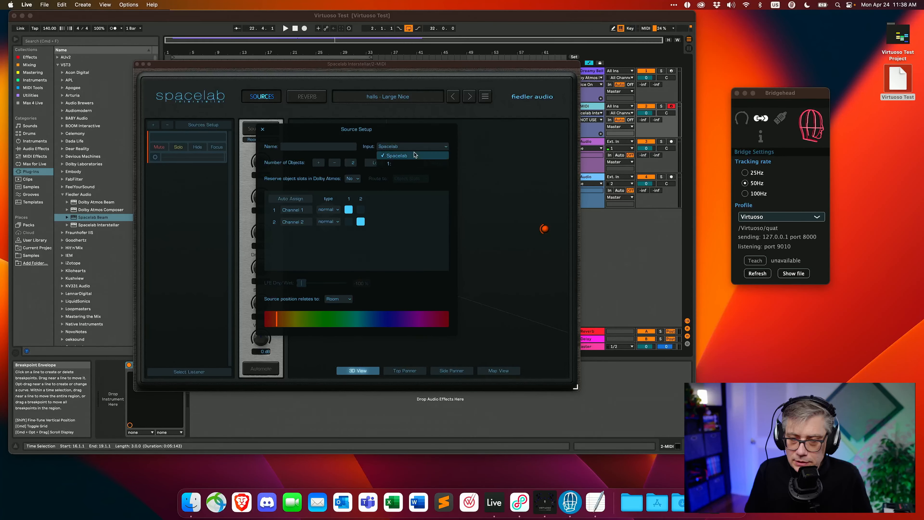
click(396, 164)
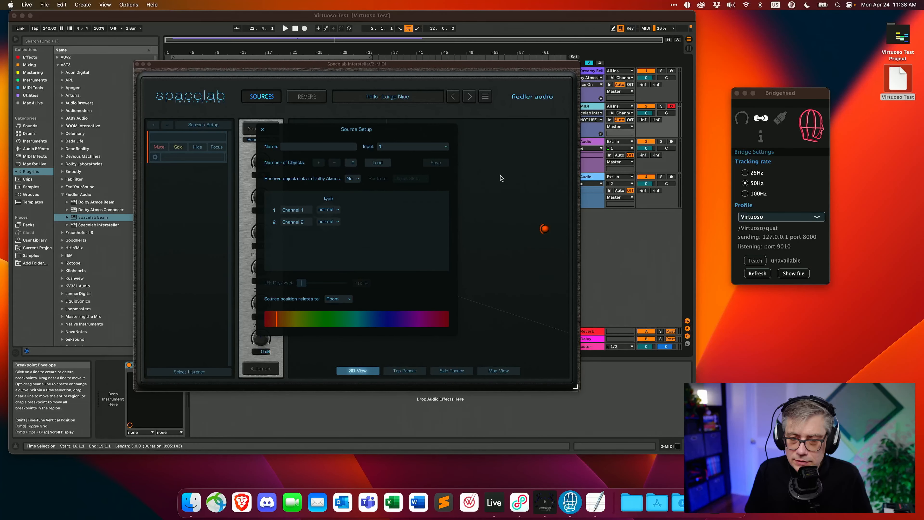
click(263, 130)
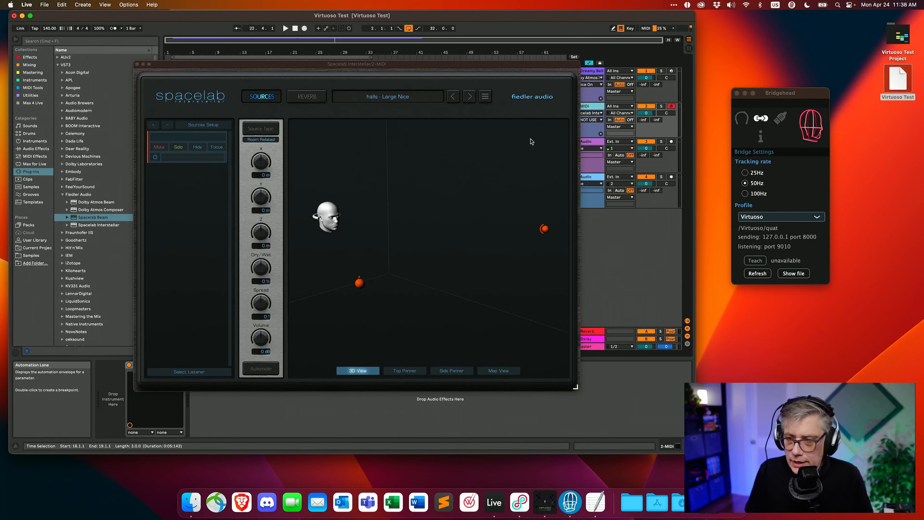
drag(424, 69, 478, 79)
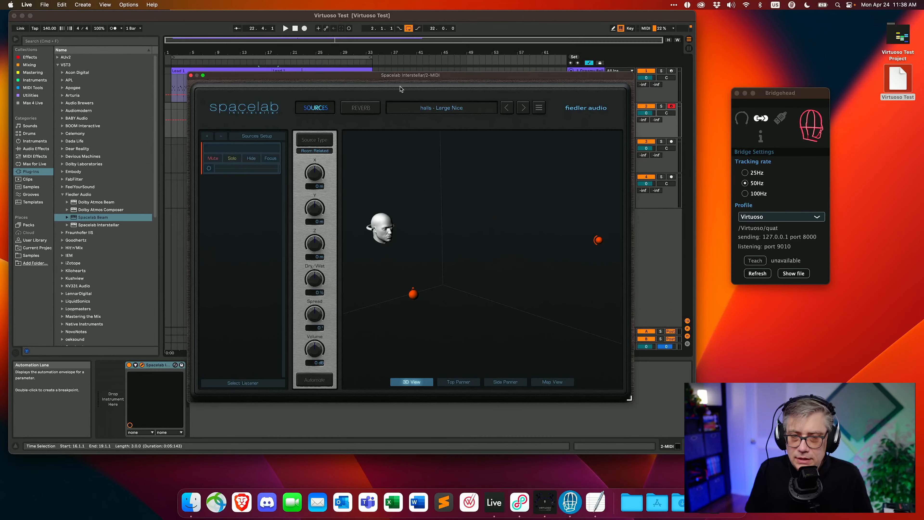
Close Spacelab Interstellar, open Dolby Atmos Composer on the Master track, and set the Spacelab connection's format to 16 - 9.1.6 (Dolby Atmos).
click(191, 75)
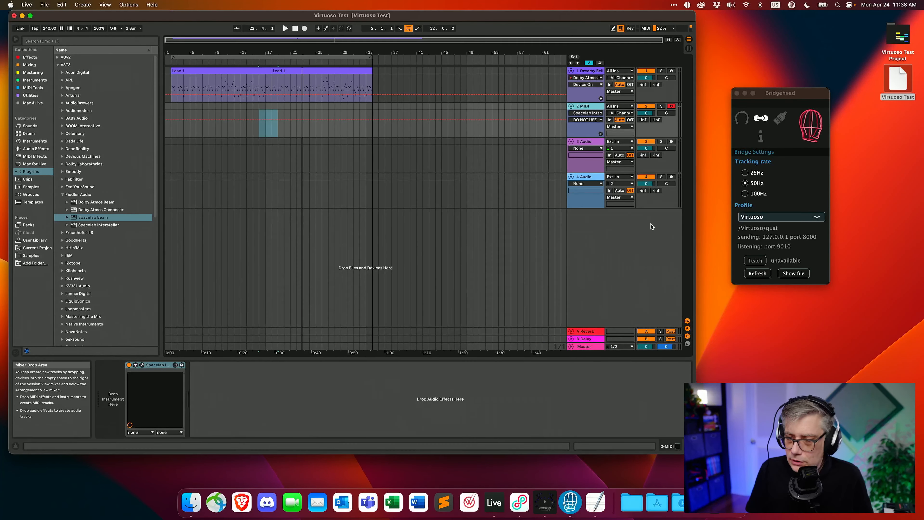
click(593, 348)
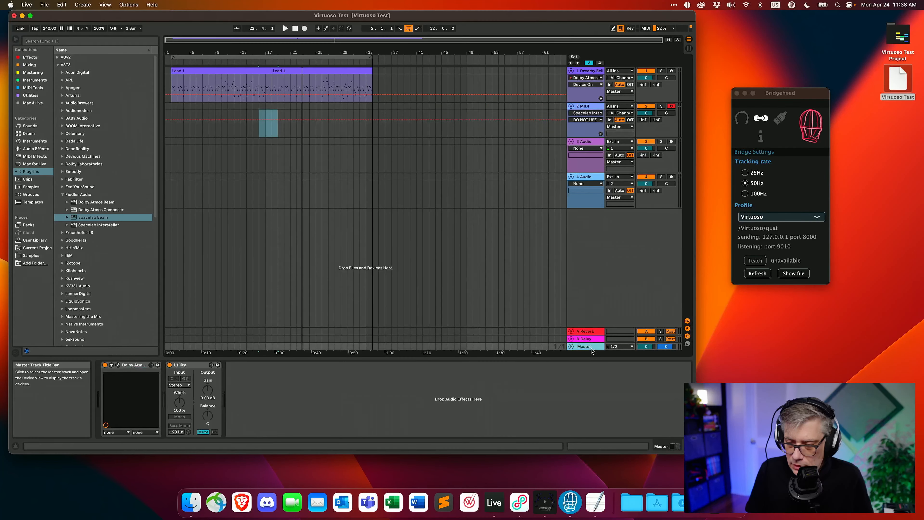
click(118, 365)
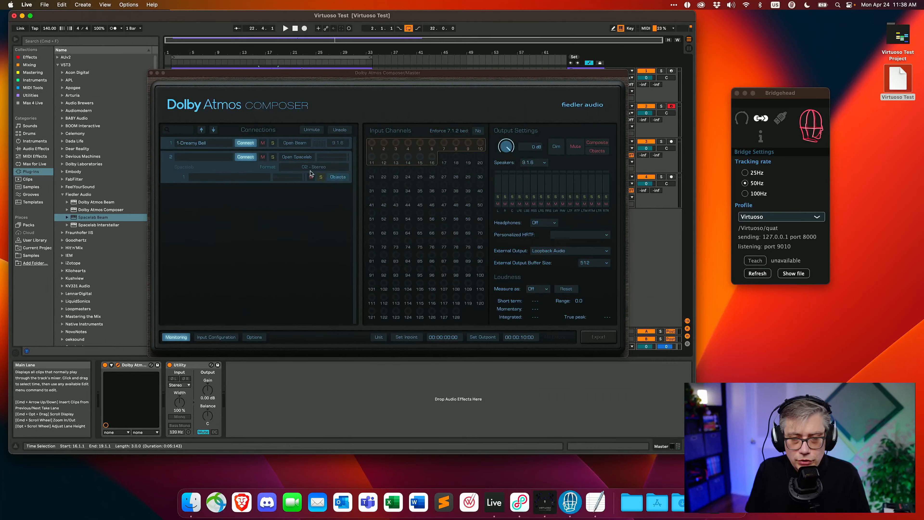
click(325, 170)
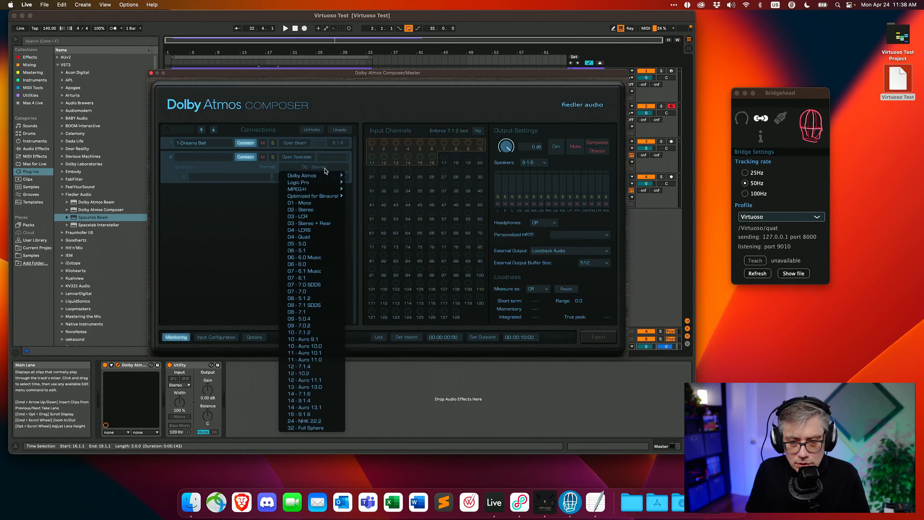
mouse_move(318, 176)
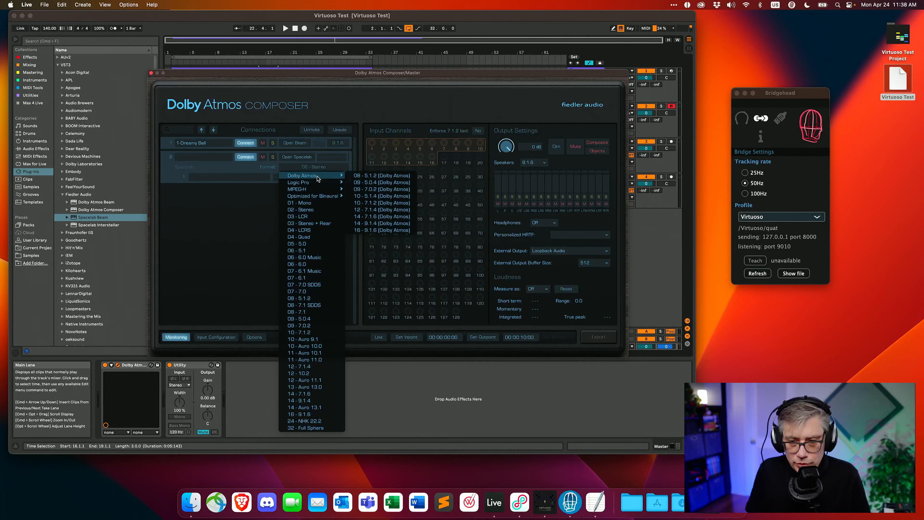
click(381, 230)
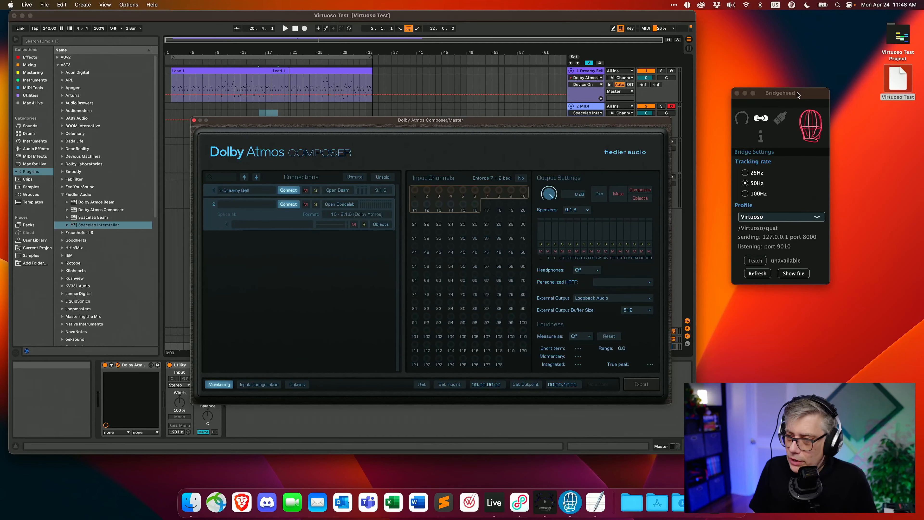
Play the arrangement to check Composer's 9.1.6 output levels, and reposition the Bridgehead and Composer windows.
drag(777, 89, 763, 85)
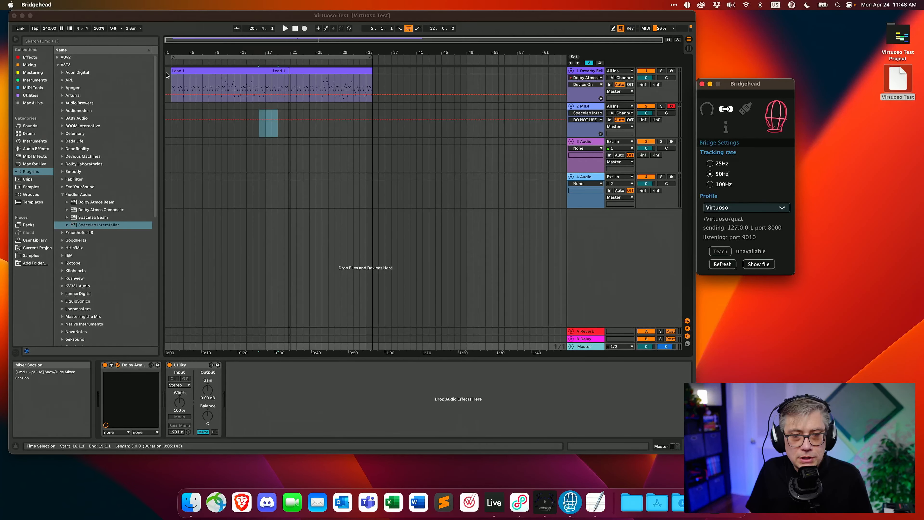
click(169, 62)
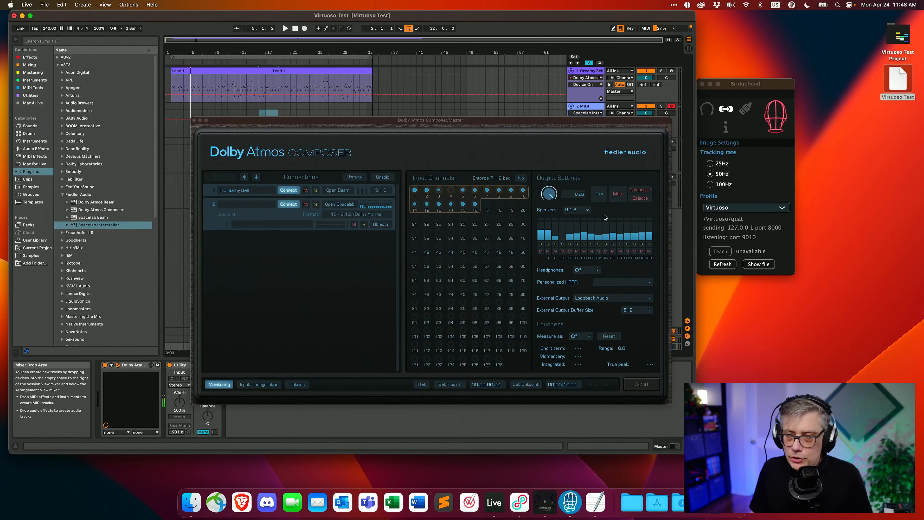
drag(536, 125, 535, 211)
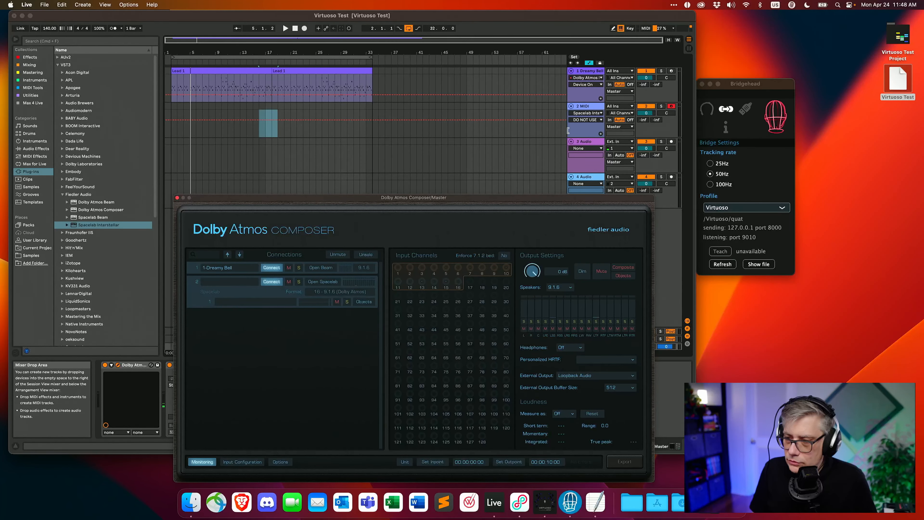
Open Spacelab Interstellar on the 2 MIDI track and bring both sources together at the centre in front of the listener using Top Panner.
click(590, 108)
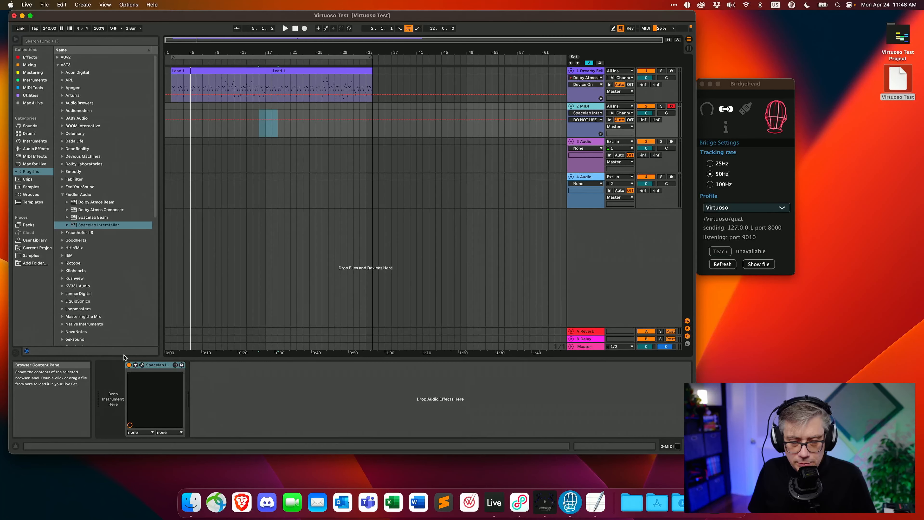
key(super+alt+p)
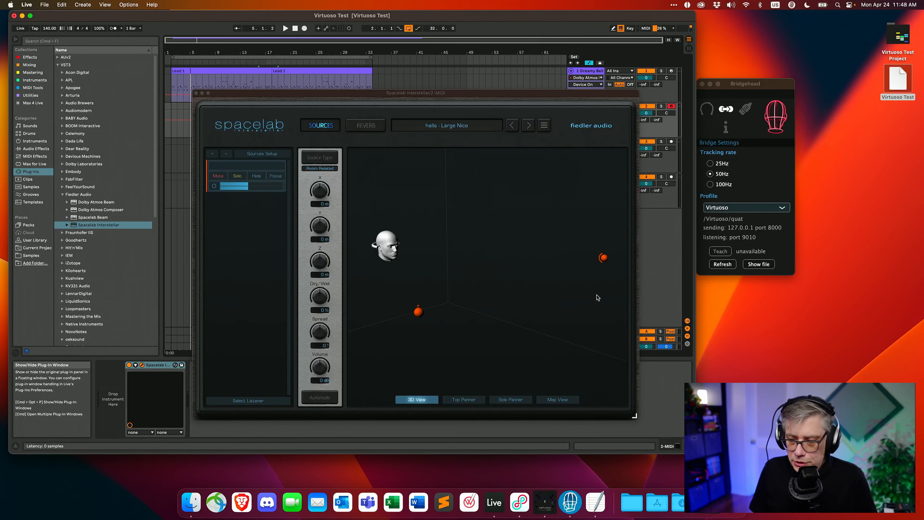
click(481, 400)
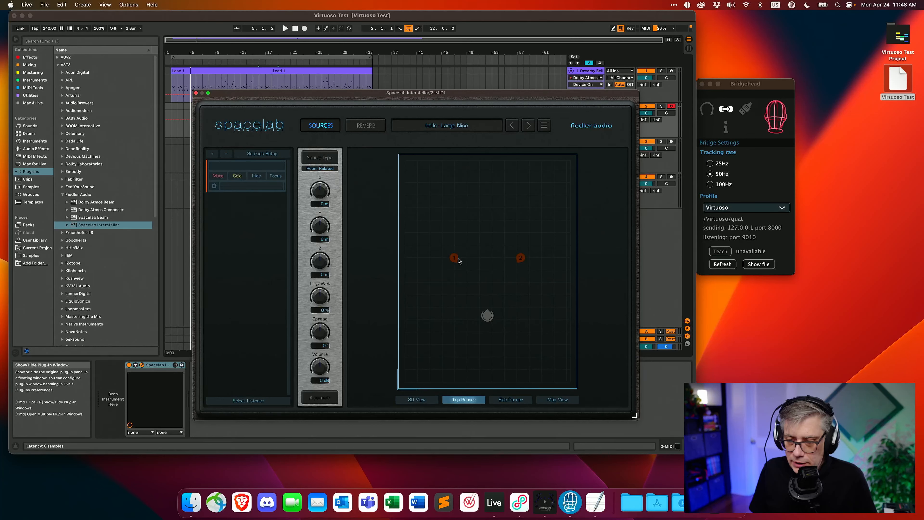
mouse_move(458, 260)
mouse_down()
mouse_move(493, 262)
mouse_move(476, 263)
mouse_up()
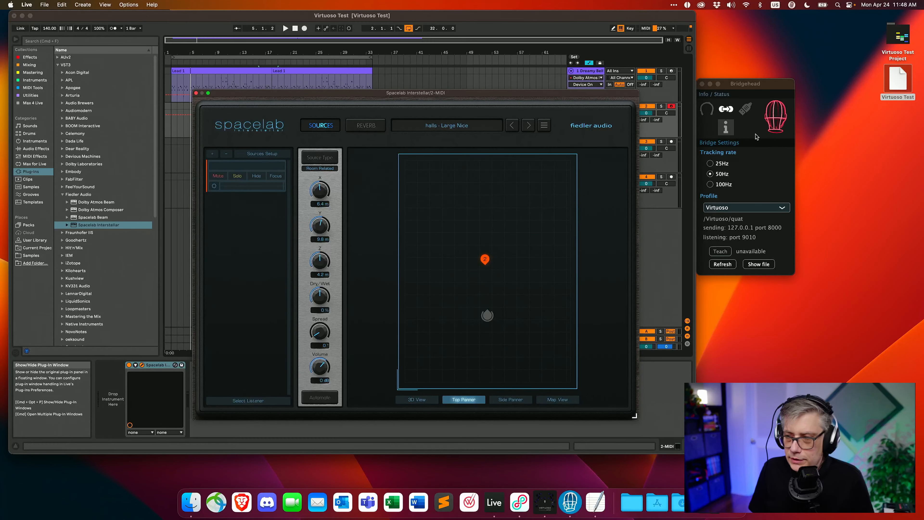
Play the arrangement while checking head tracking in Bridgehead, and switch back to Live.
click(193, 22)
key(space)
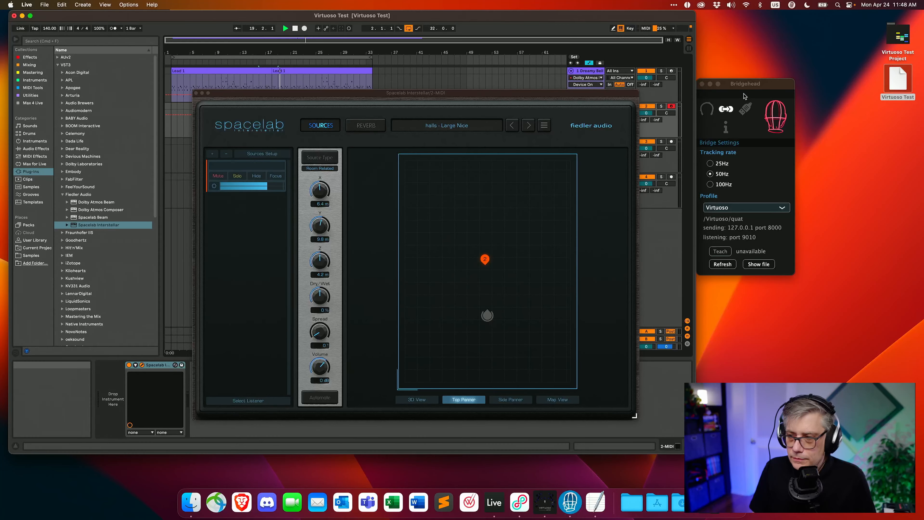
click(778, 123)
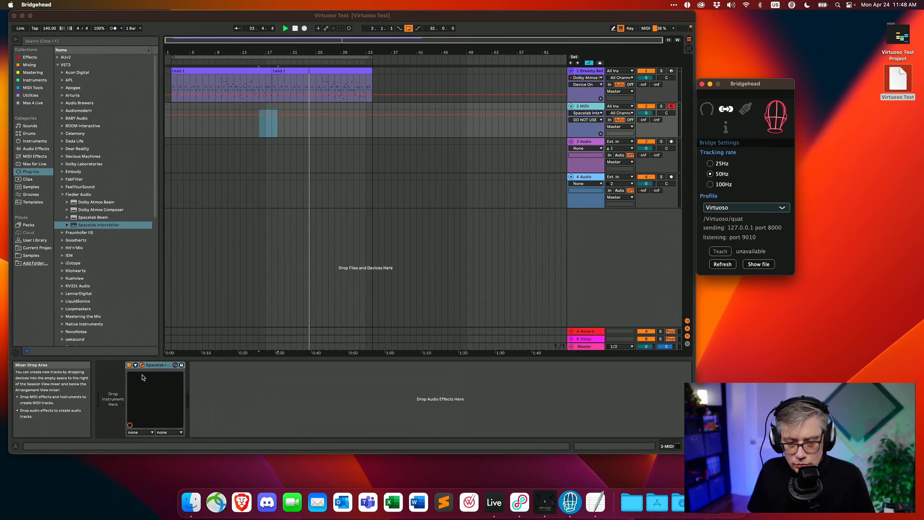
click(594, 229)
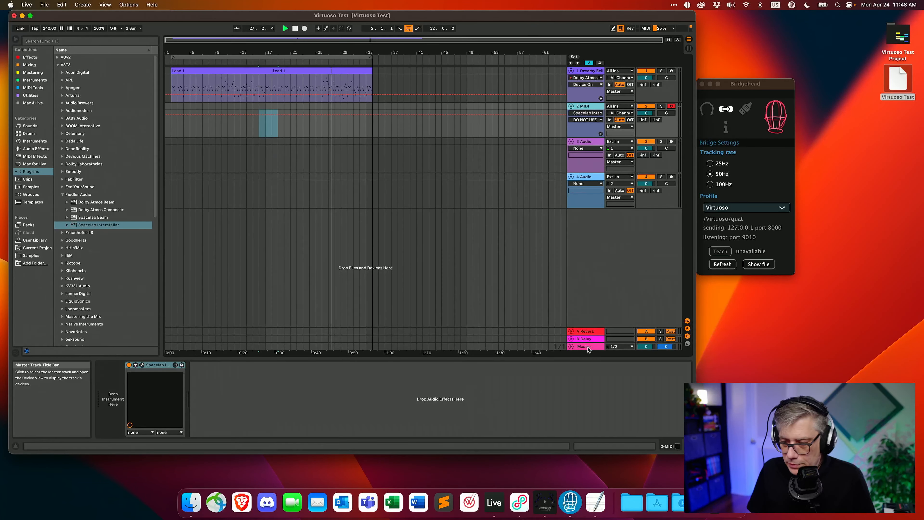
Examine the output channel meters in the Master track's Dolby Atmos Composer during playback, and reposition its window.
click(588, 347)
drag(362, 202, 276, 60)
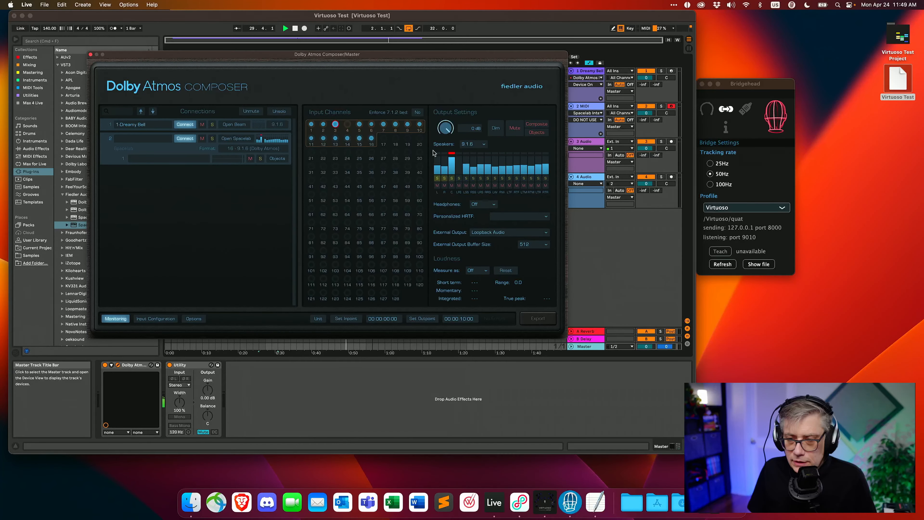
drag(244, 62, 347, 173)
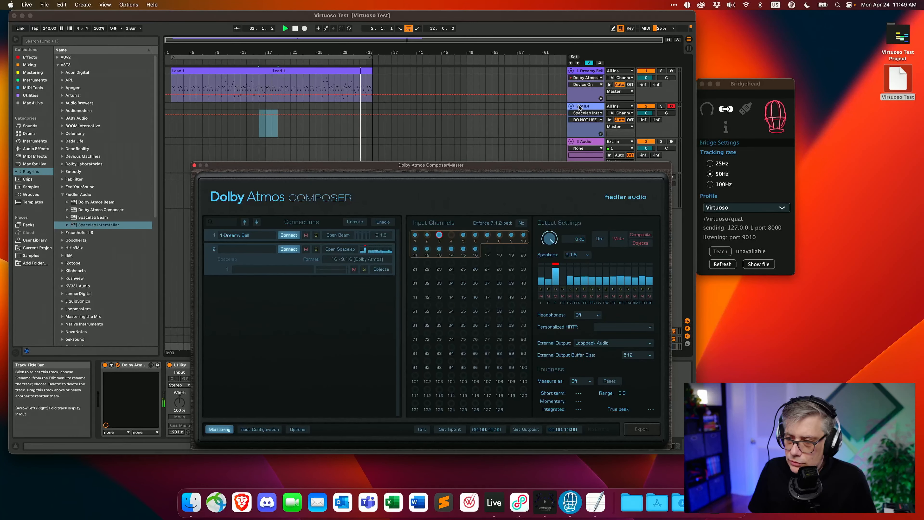
Open Spacelab Beam on the Dreamy Bell track, lower its Beam Gain to about -3.1 dB, and close the plug-in window.
click(586, 108)
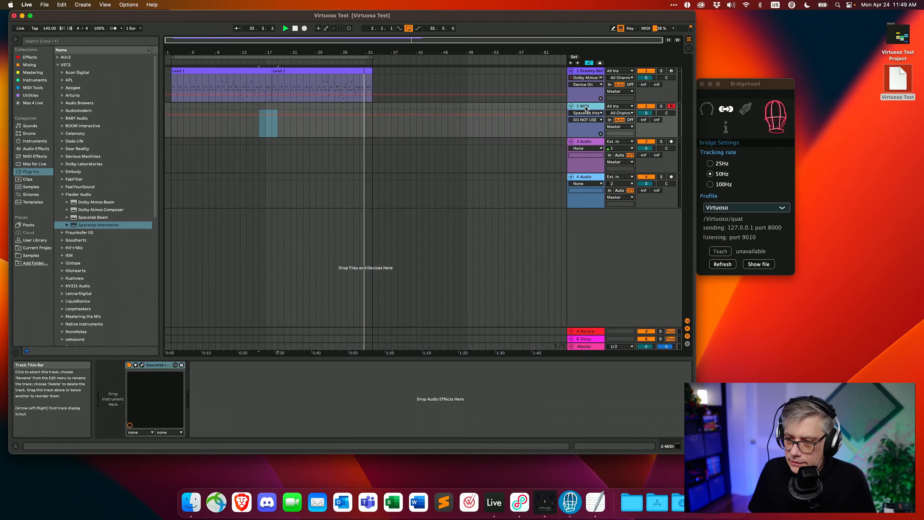
click(590, 73)
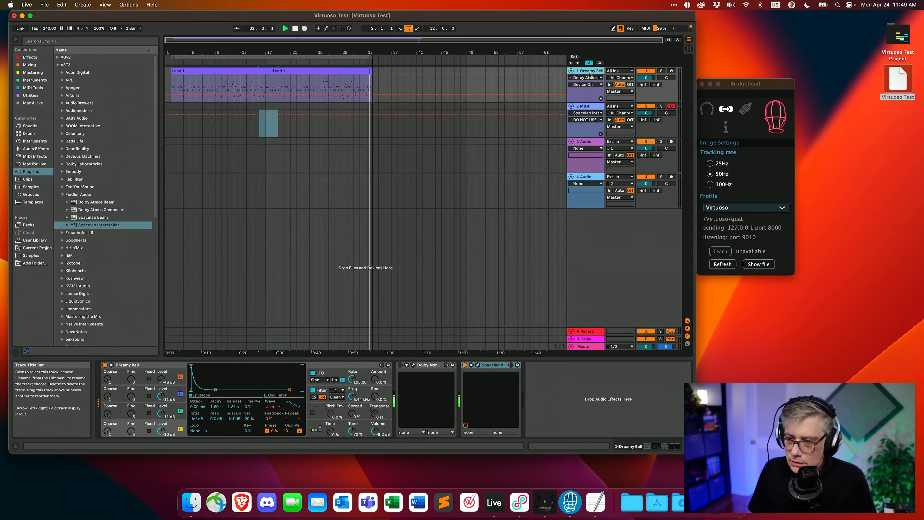
click(478, 366)
click(270, 176)
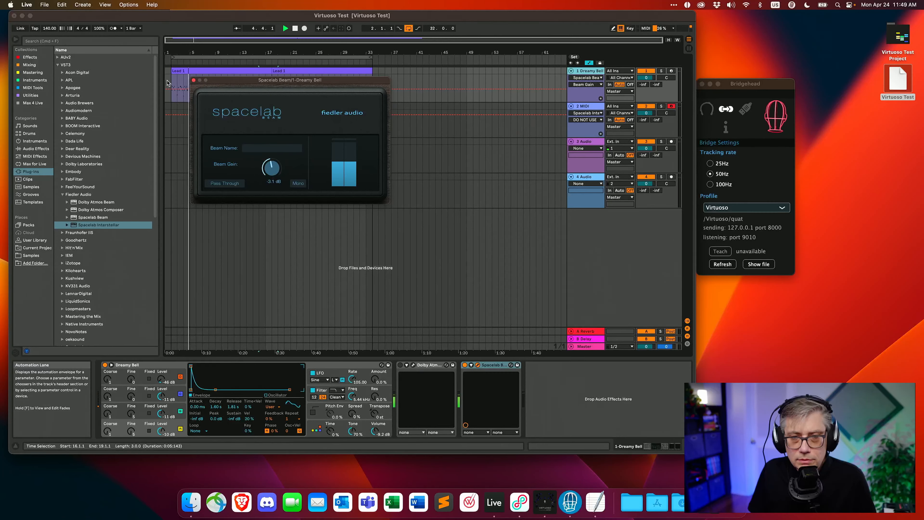
click(193, 79)
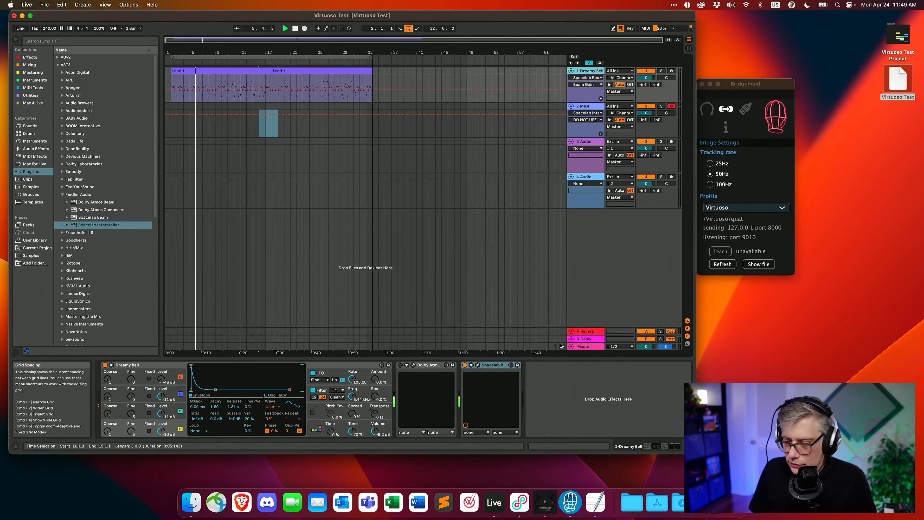
Select the Master track, reposition the Composer window, and enable Objects for source 1 of the Spacelab connection.
click(584, 346)
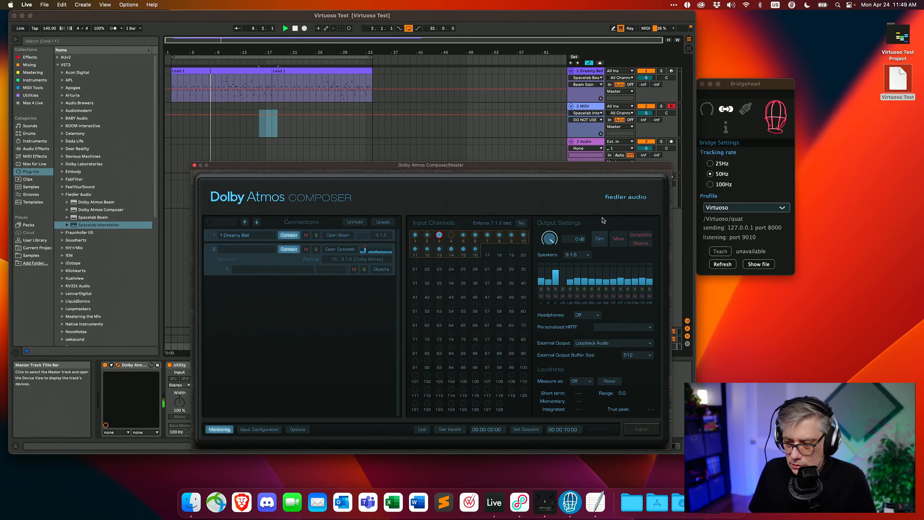
drag(521, 165, 483, 100)
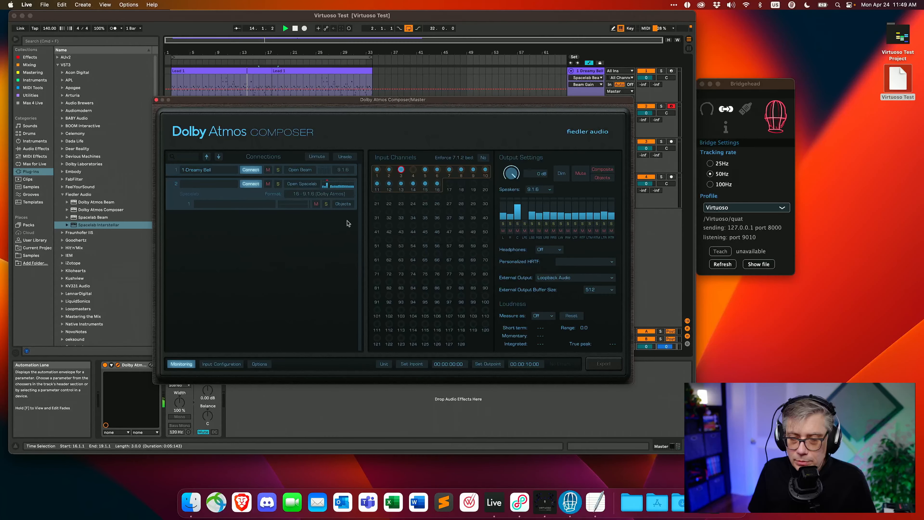
click(344, 205)
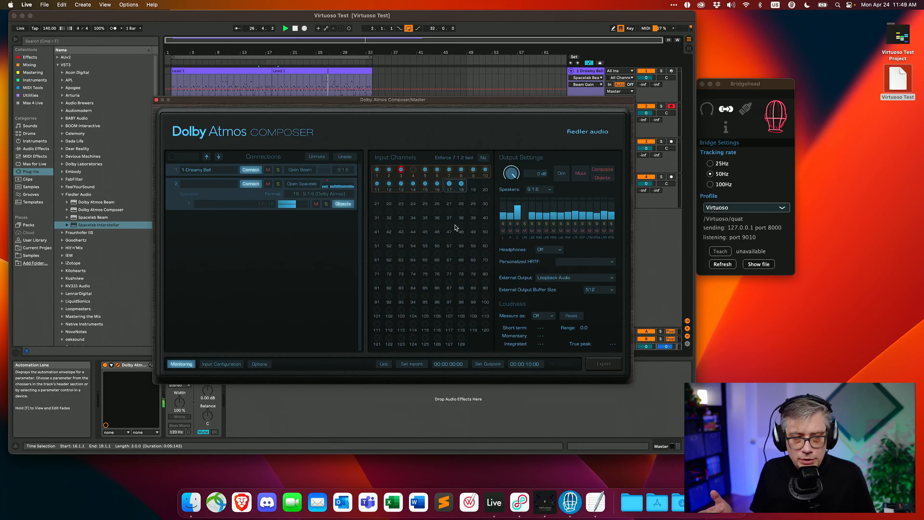
Compare the mix with only the Objects muted and with only the Composite muted in Composer's Output Settings.
click(603, 180)
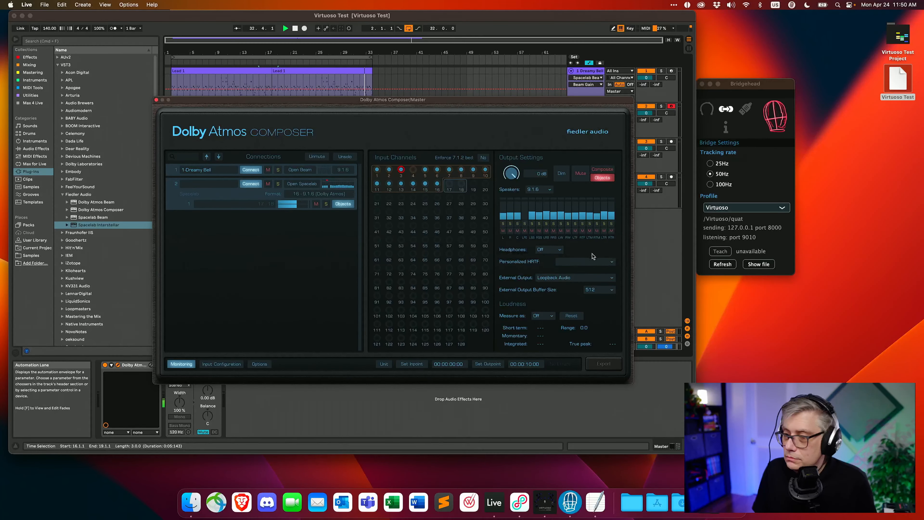
click(604, 175)
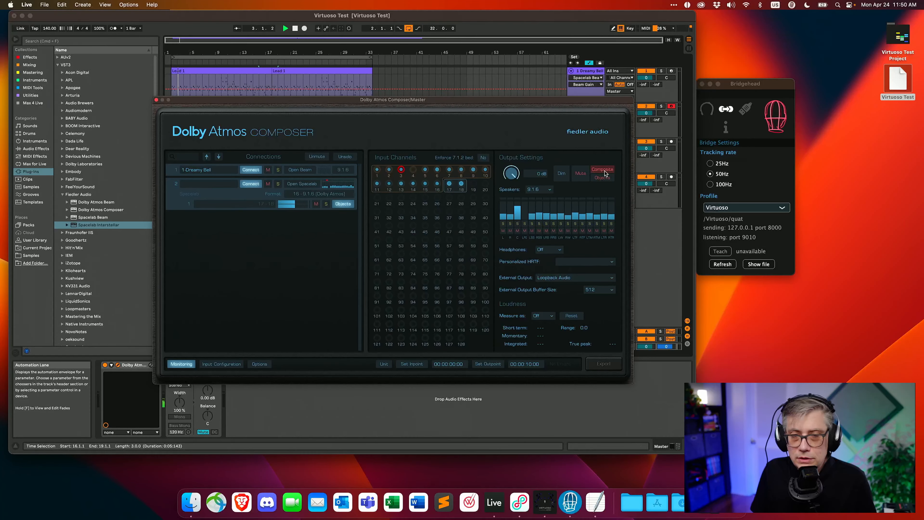
click(604, 171)
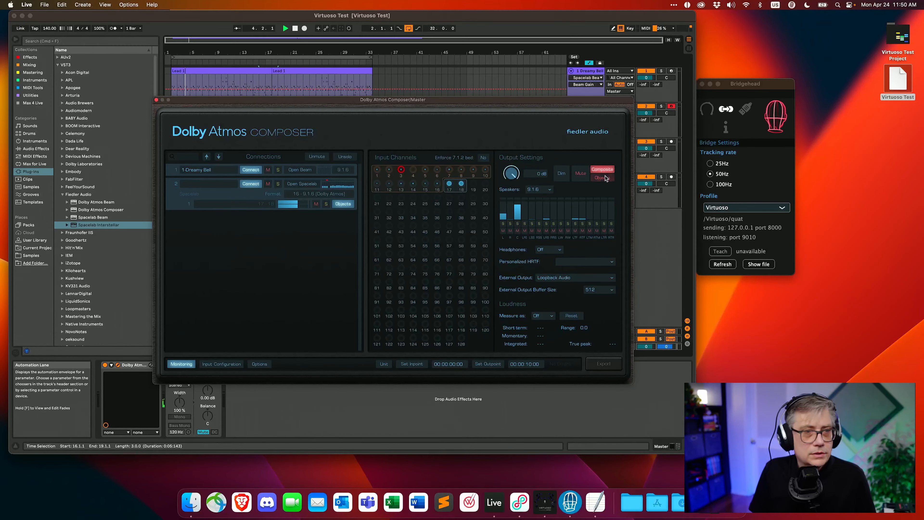